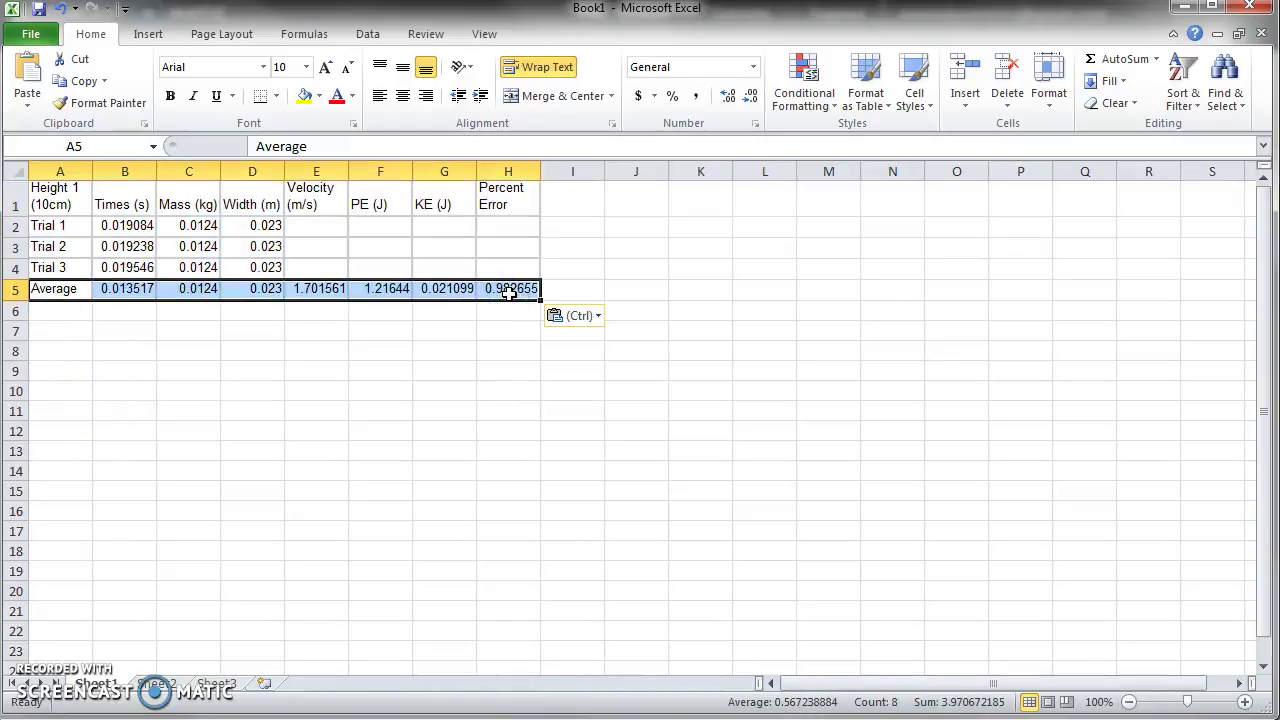
Delete the whole Average row (row 5) below the three trials
key("BackSpace")
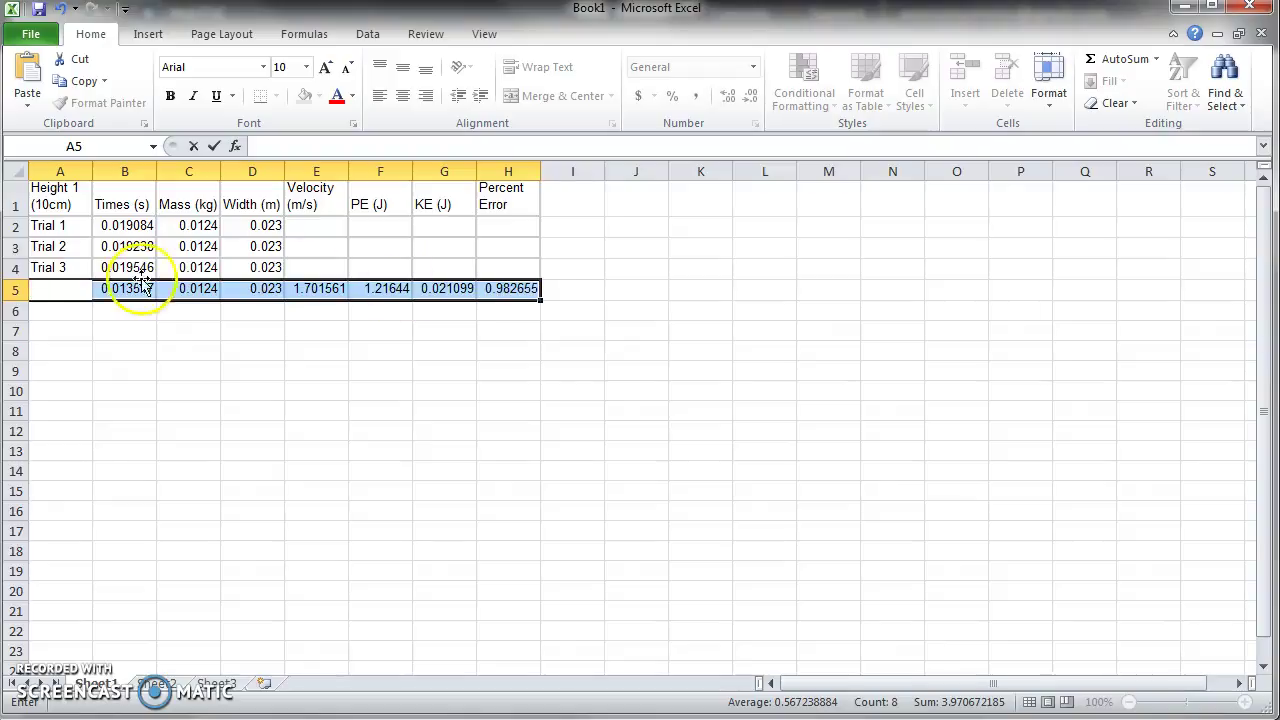
left_click(16, 290)
right_click(16, 290)
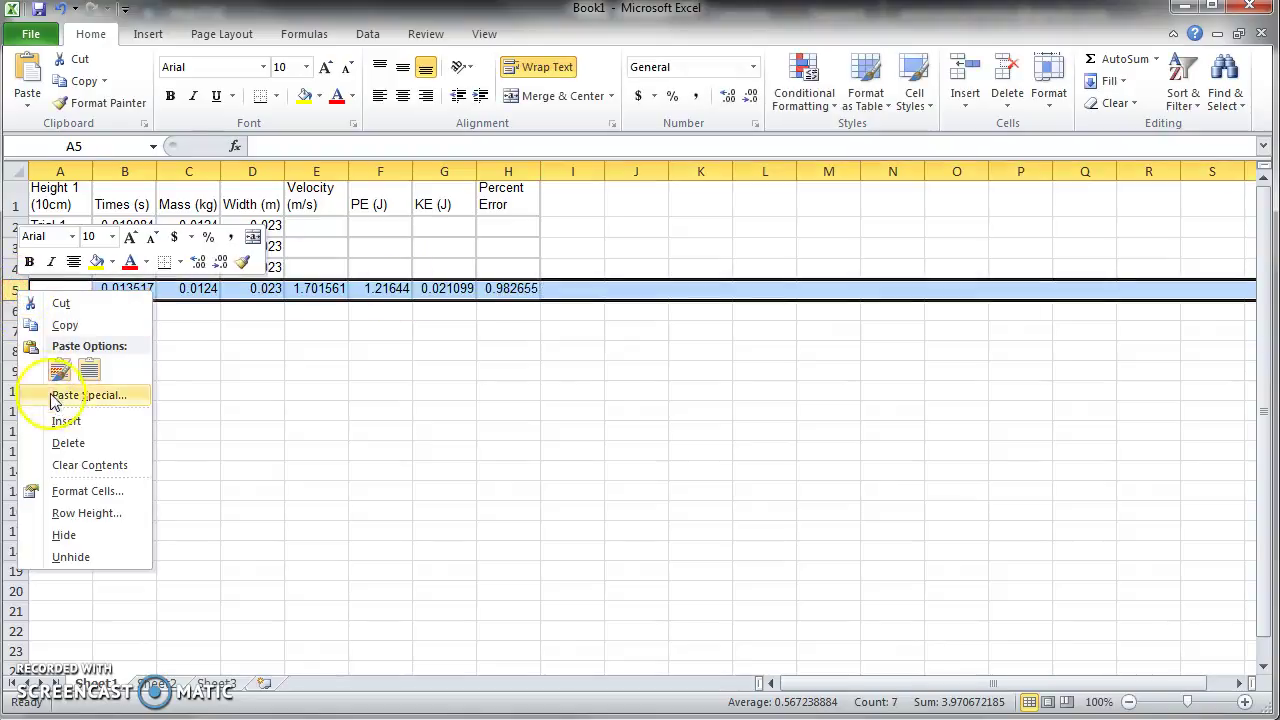
left_click(58, 441)
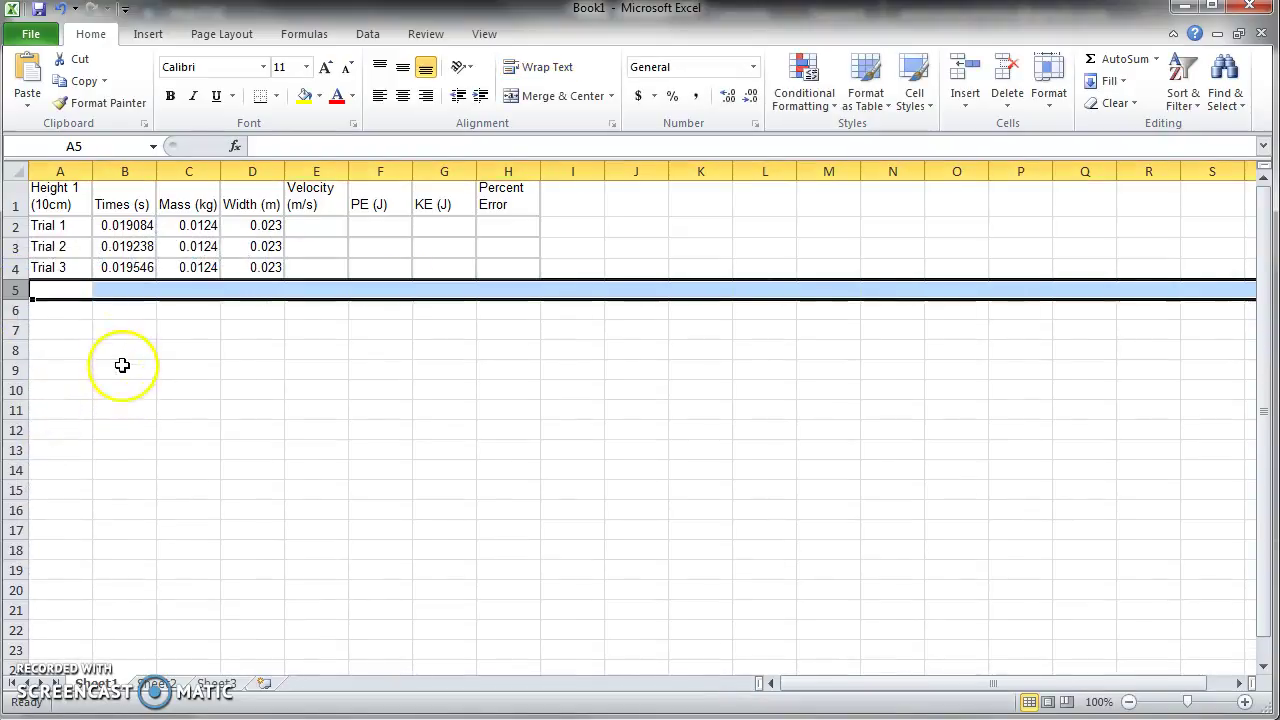
left_click(119, 349)
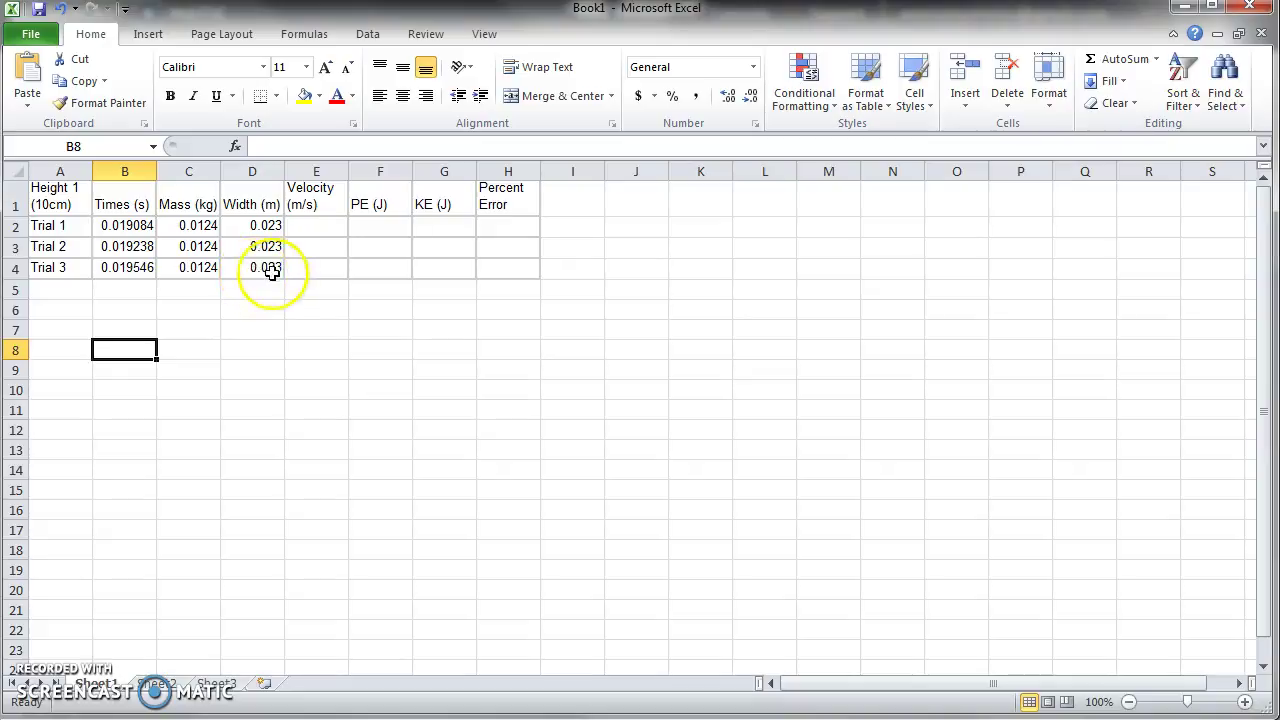
Enter the Trial 1 velocity formula =D2/B2 in cell E2, dividing width by time
left_click(329, 224)
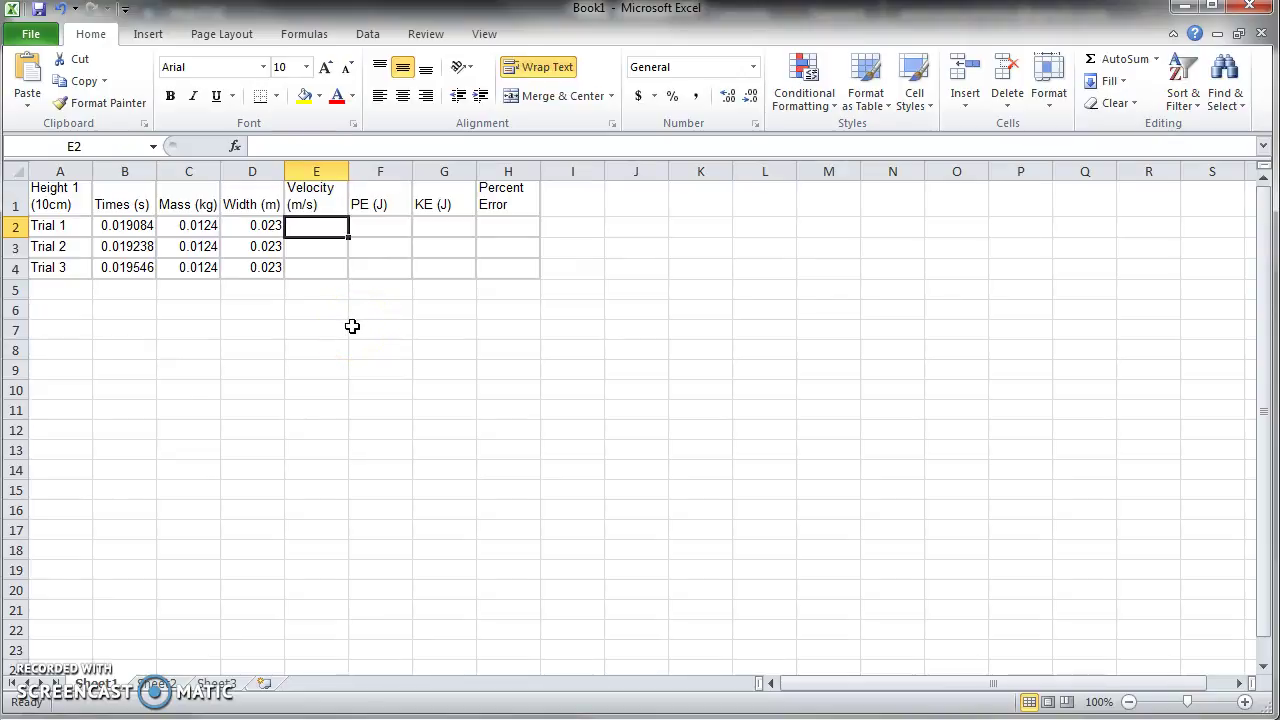
type("=")
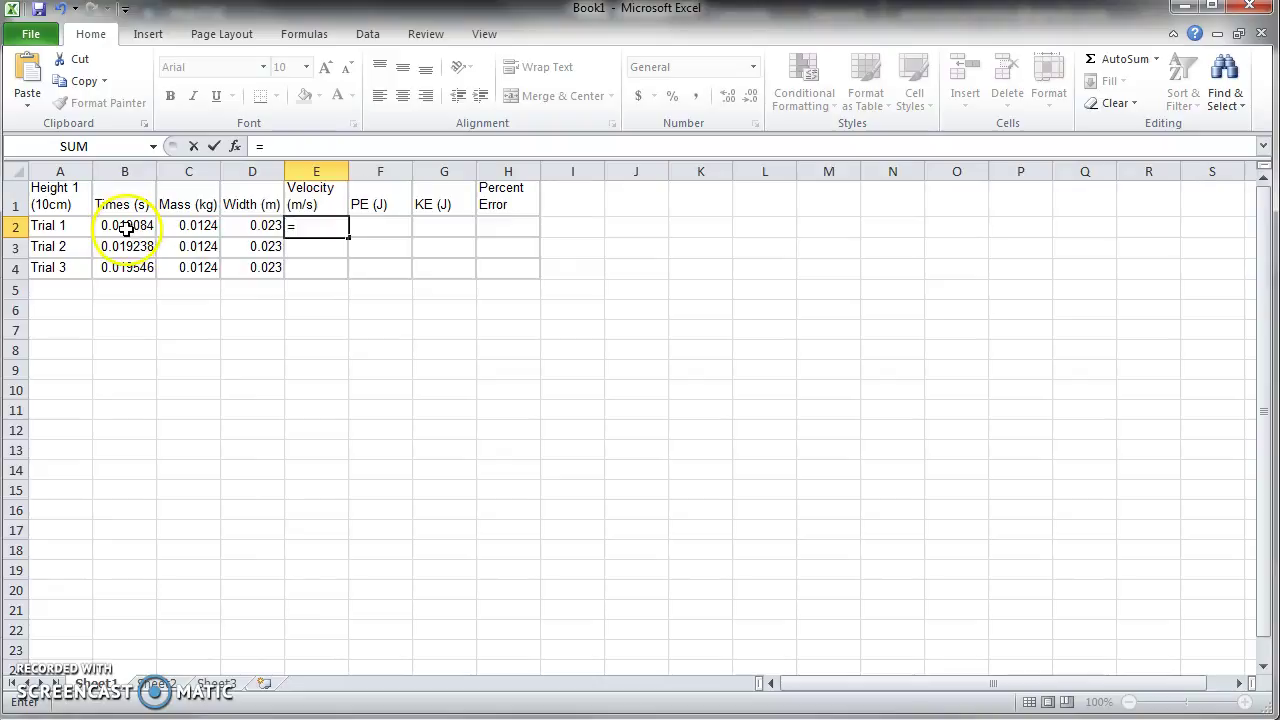
left_click(259, 226)
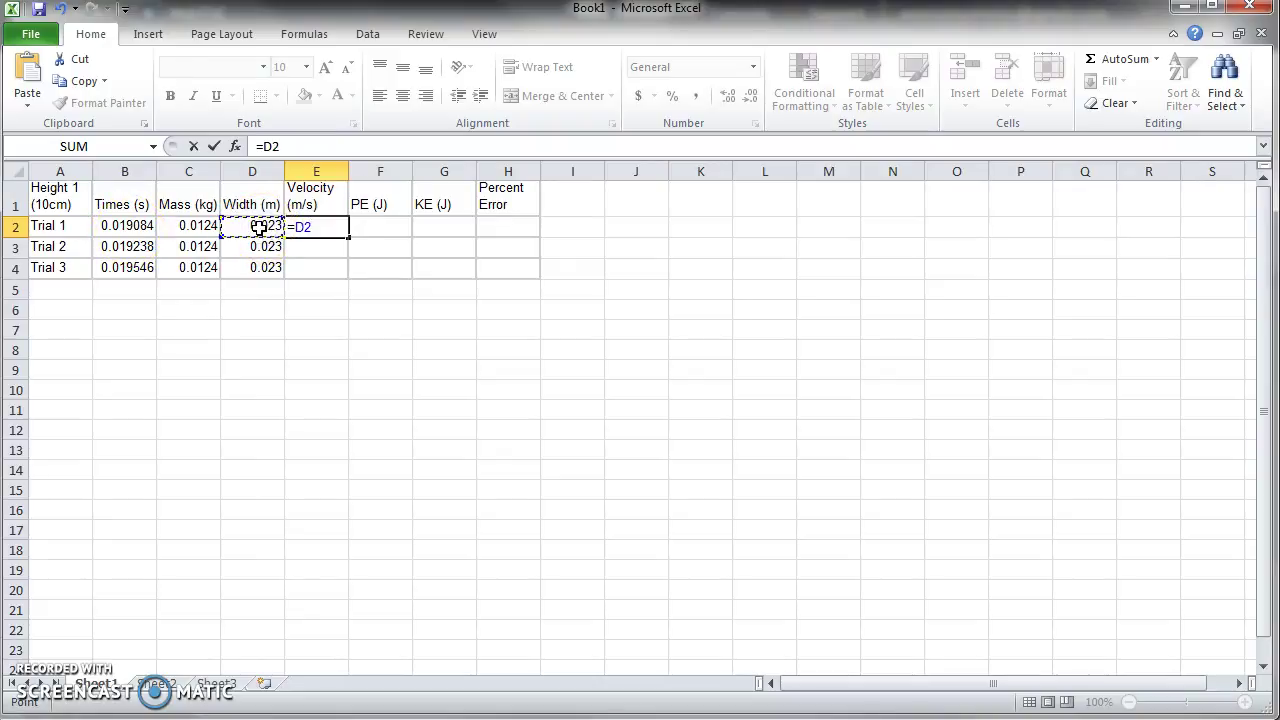
type("/")
left_click(122, 228)
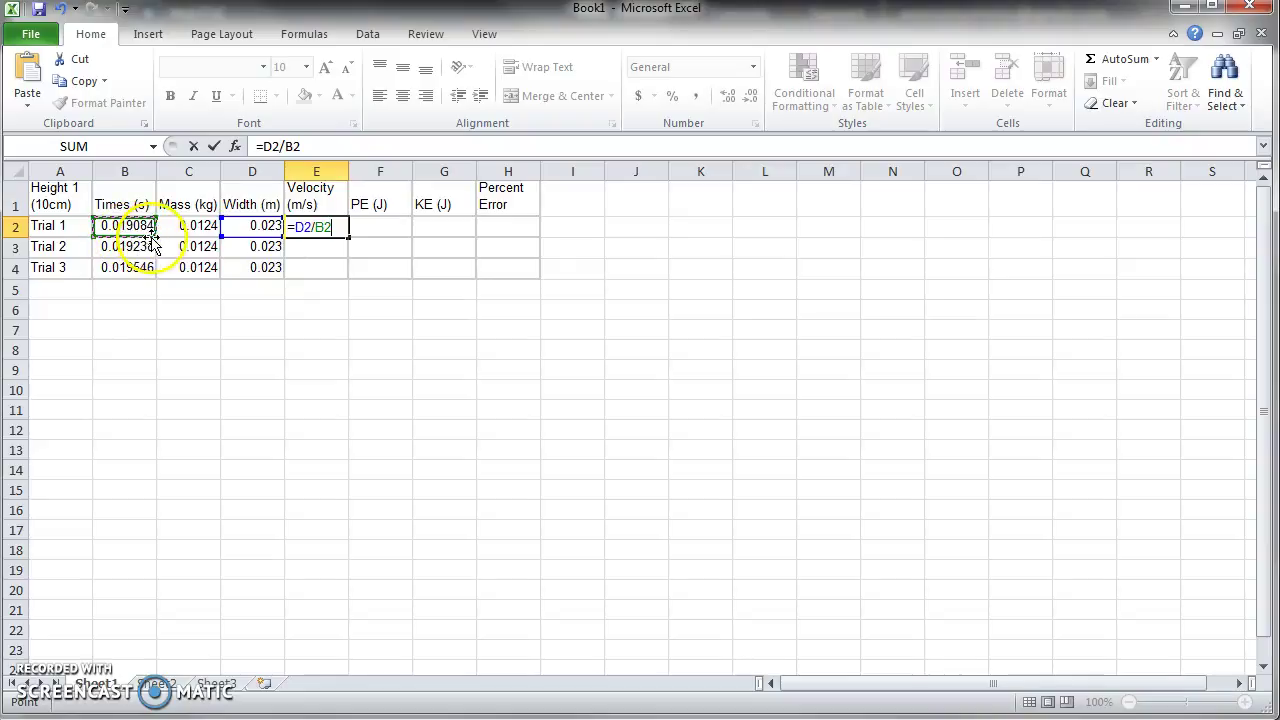
key("Return")
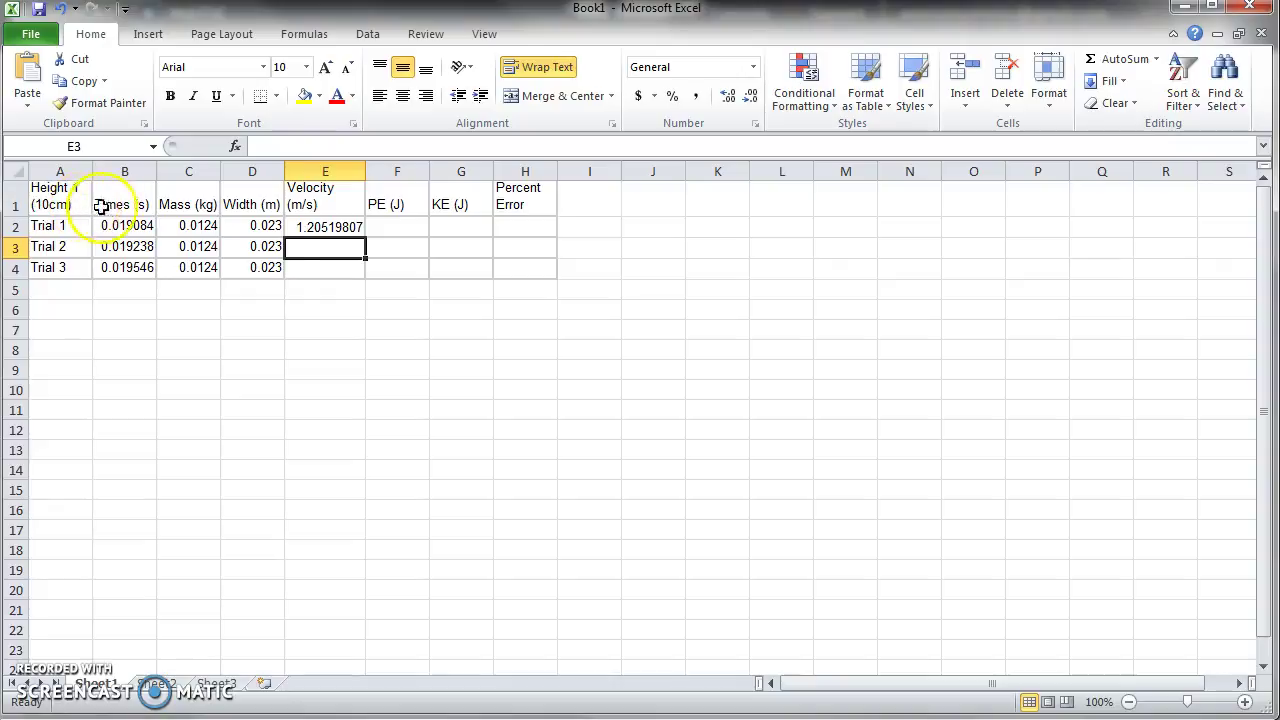
Fill the velocity formula from E2 down to E4 for Trials 2 and 3
left_click(330, 246)
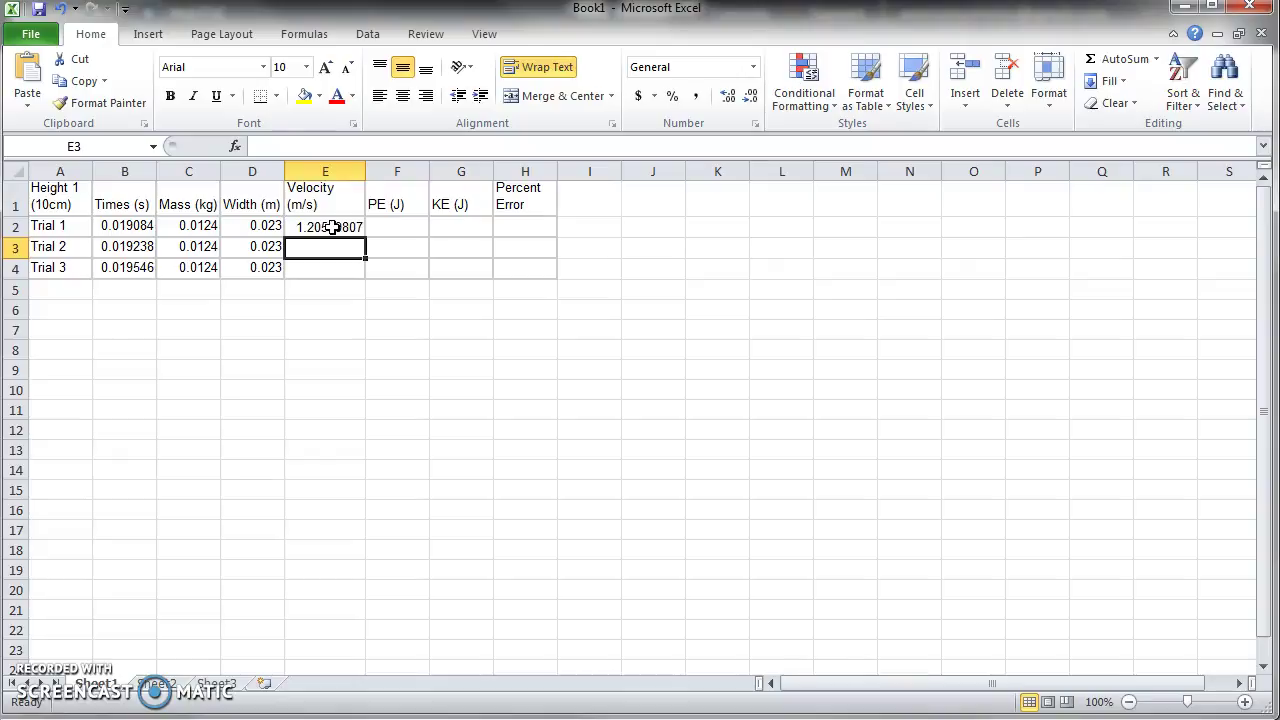
left_click(332, 228)
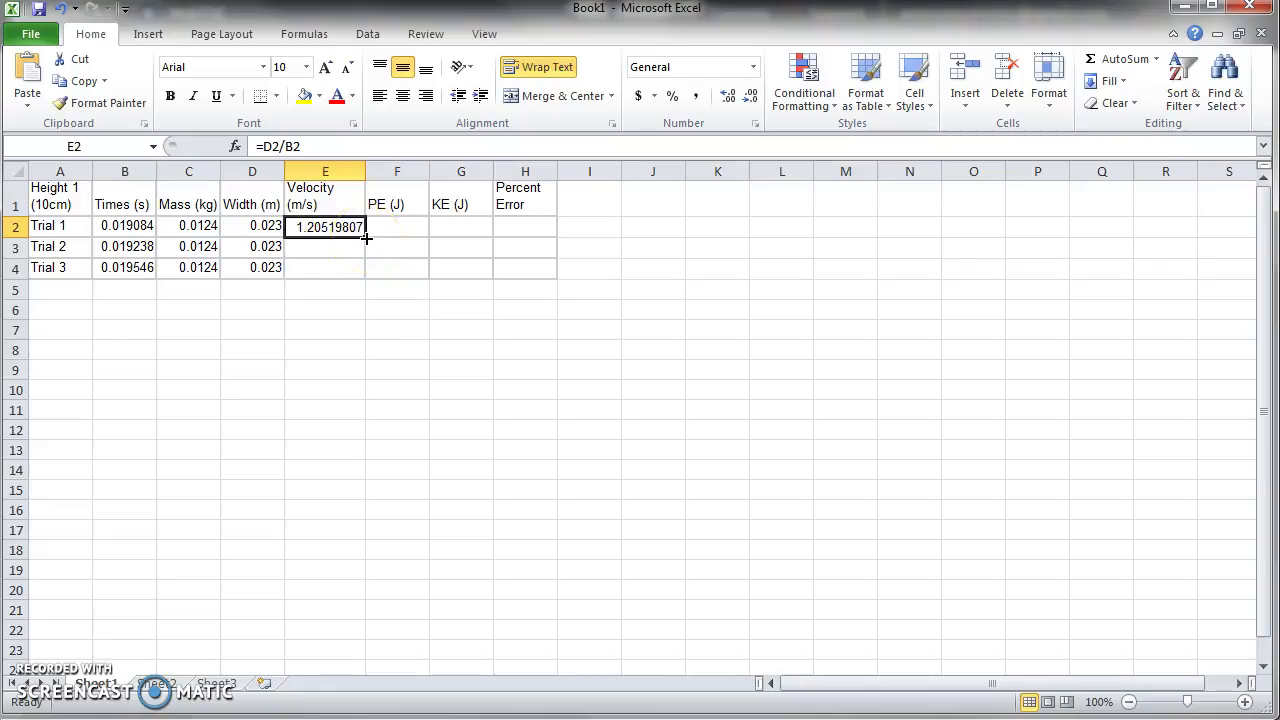
left_click_drag(366, 237, 366, 278)
left_click(329, 306)
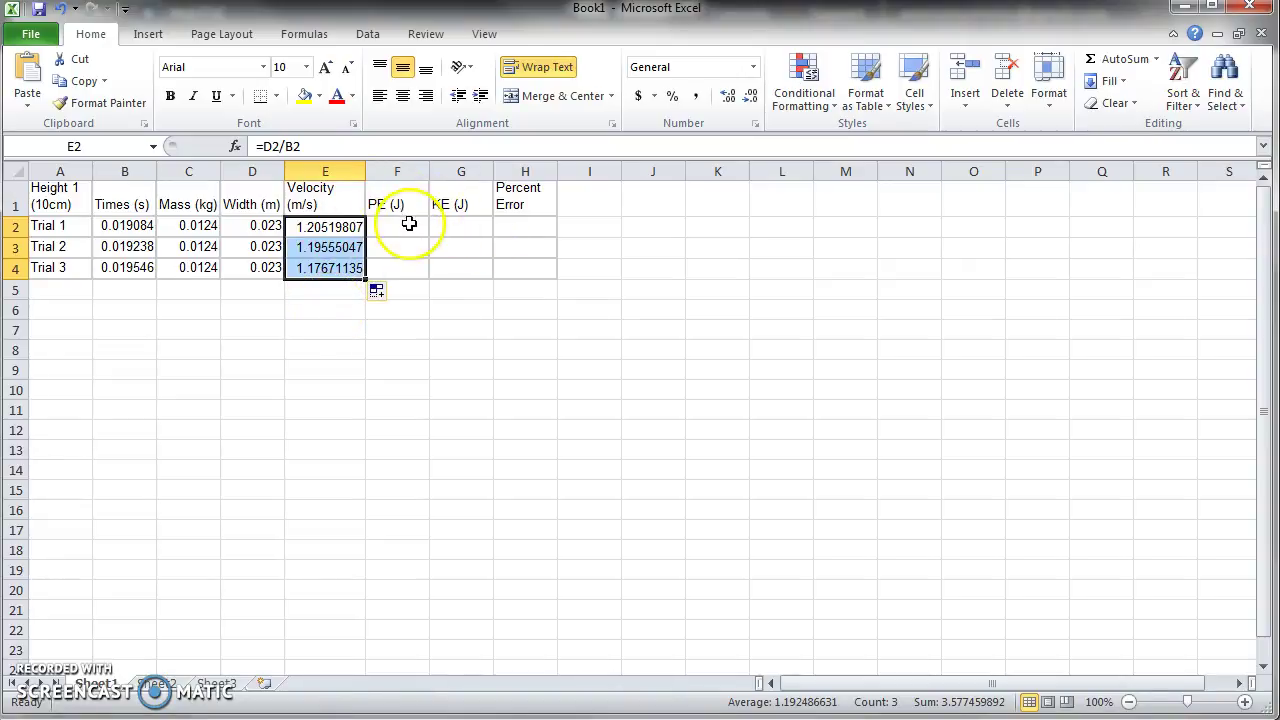
Enter the Trial 1 kinetic energy formula =.5*C2*(E2^2) in cell G2
left_click(447, 226)
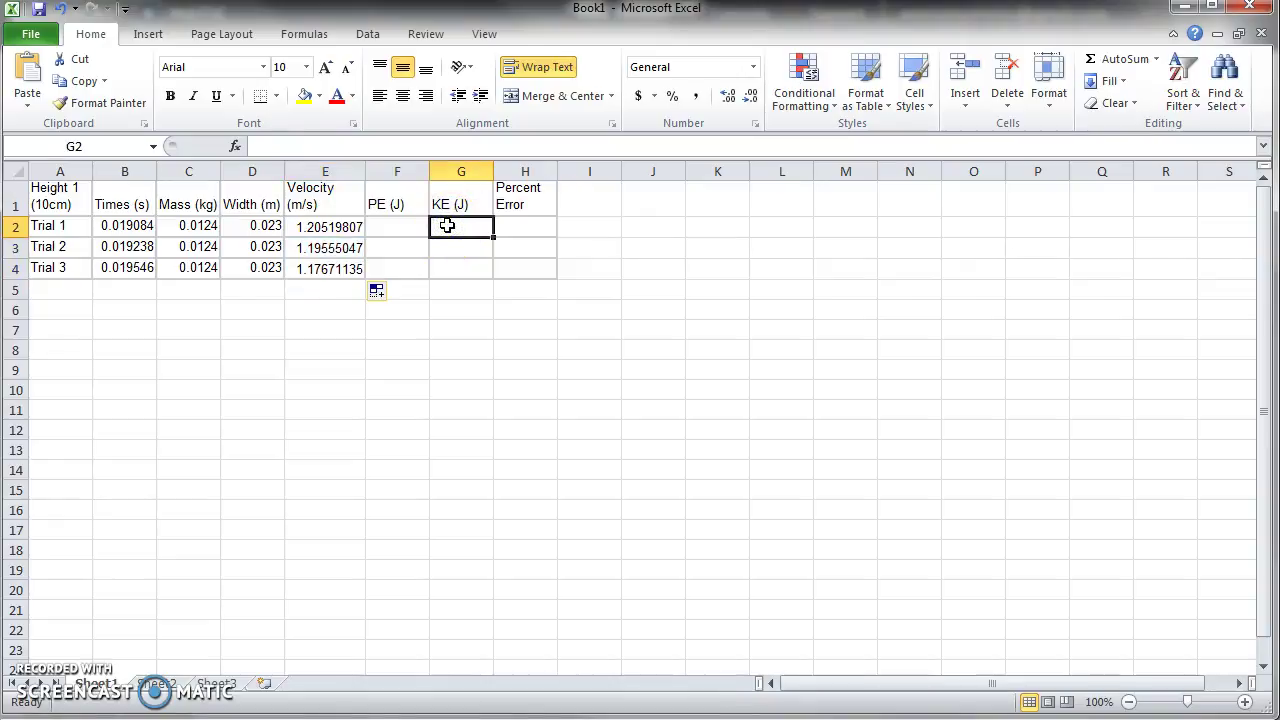
type("=.5*")
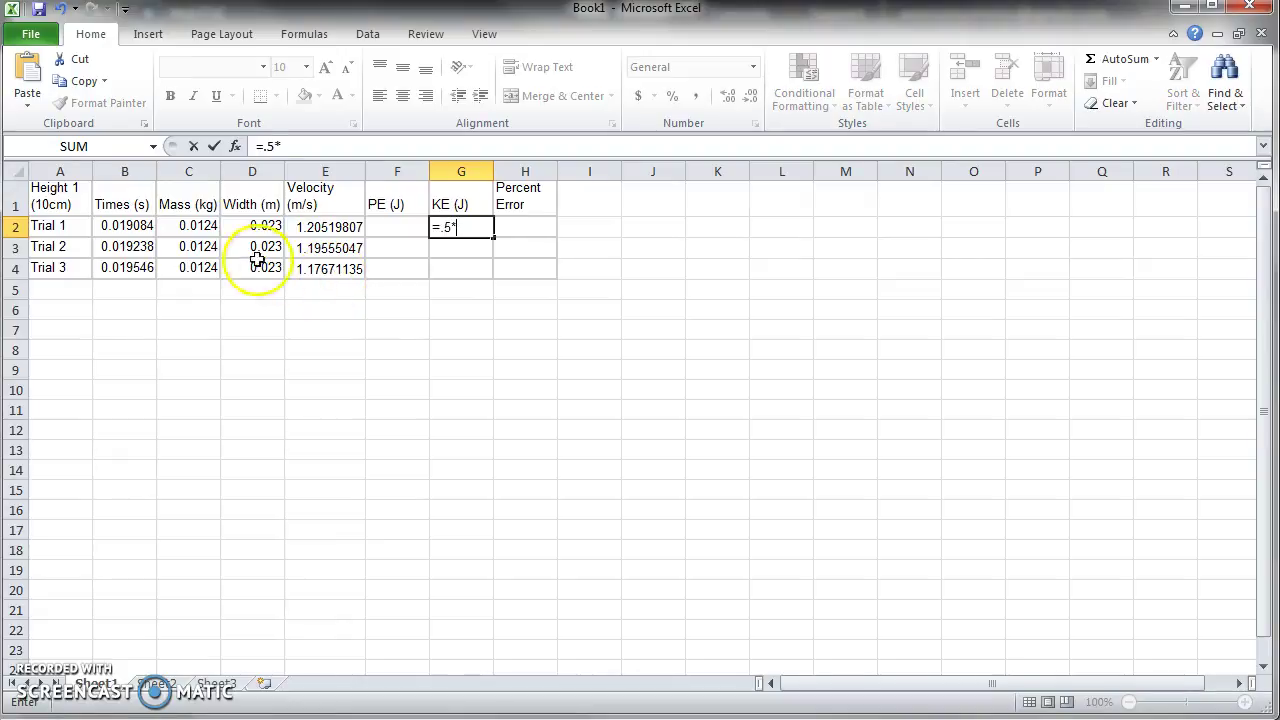
left_click(214, 226)
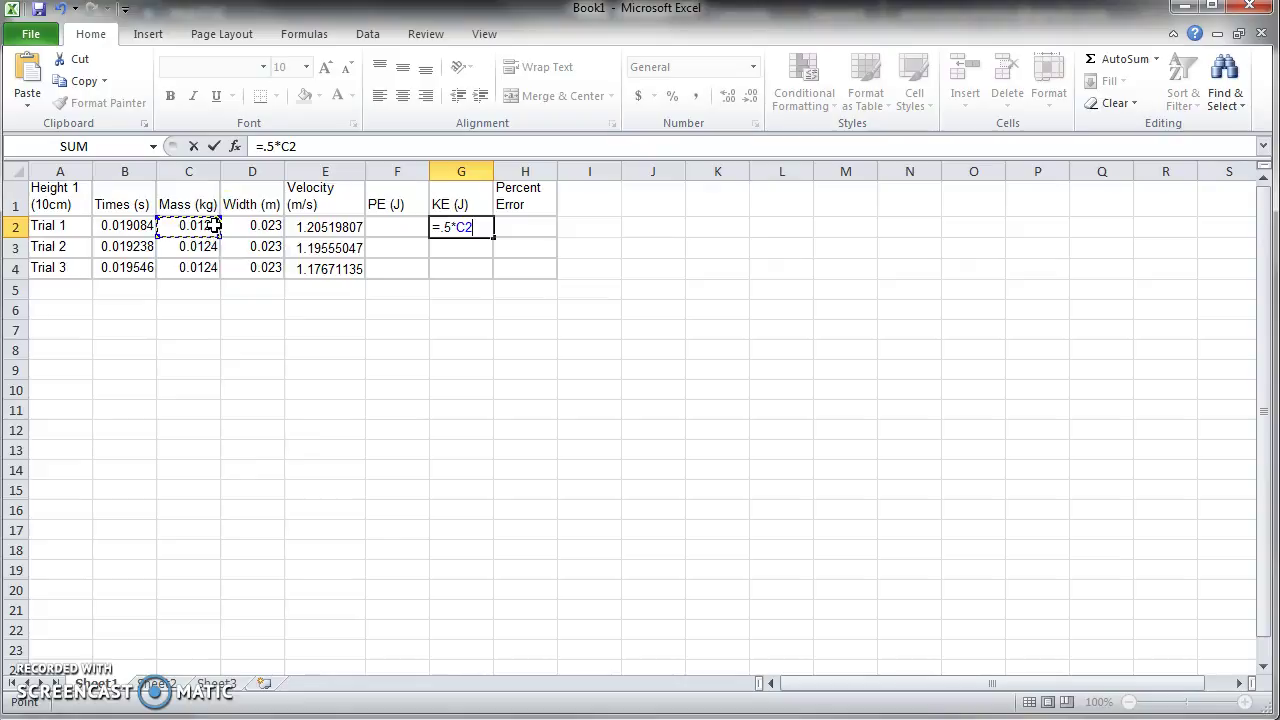
type("*")
left_click(347, 226)
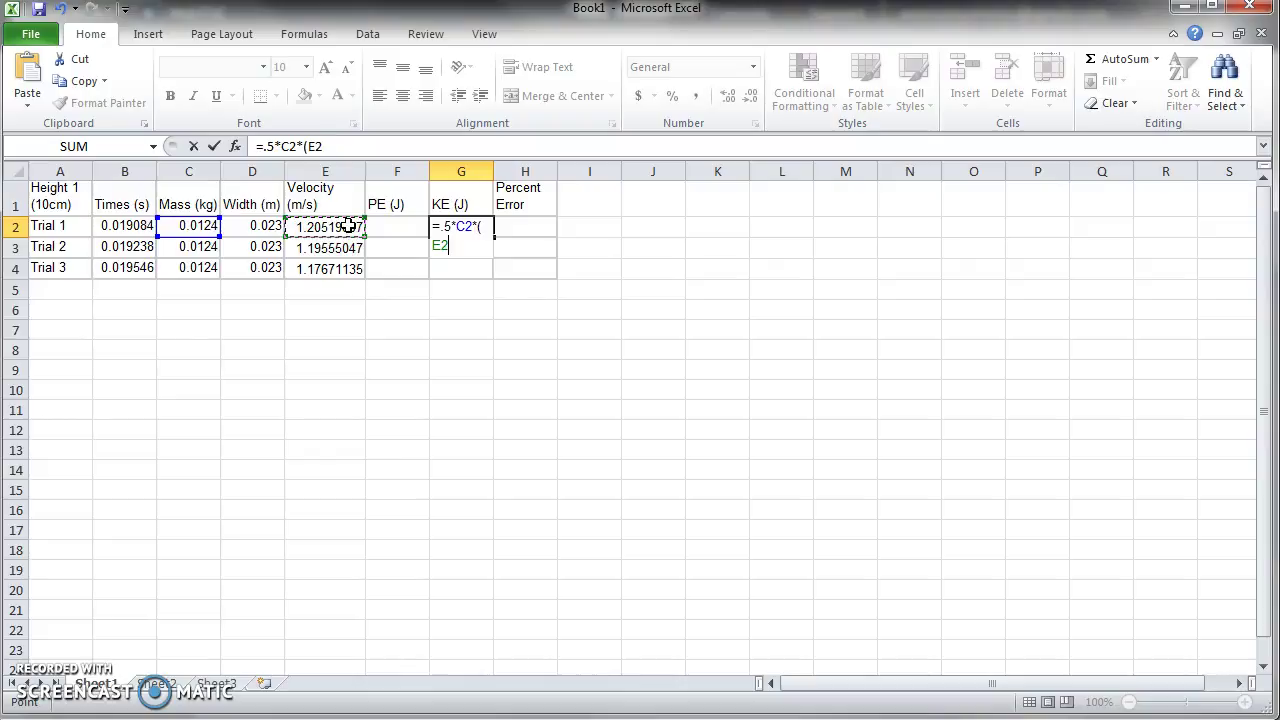
type("^2")
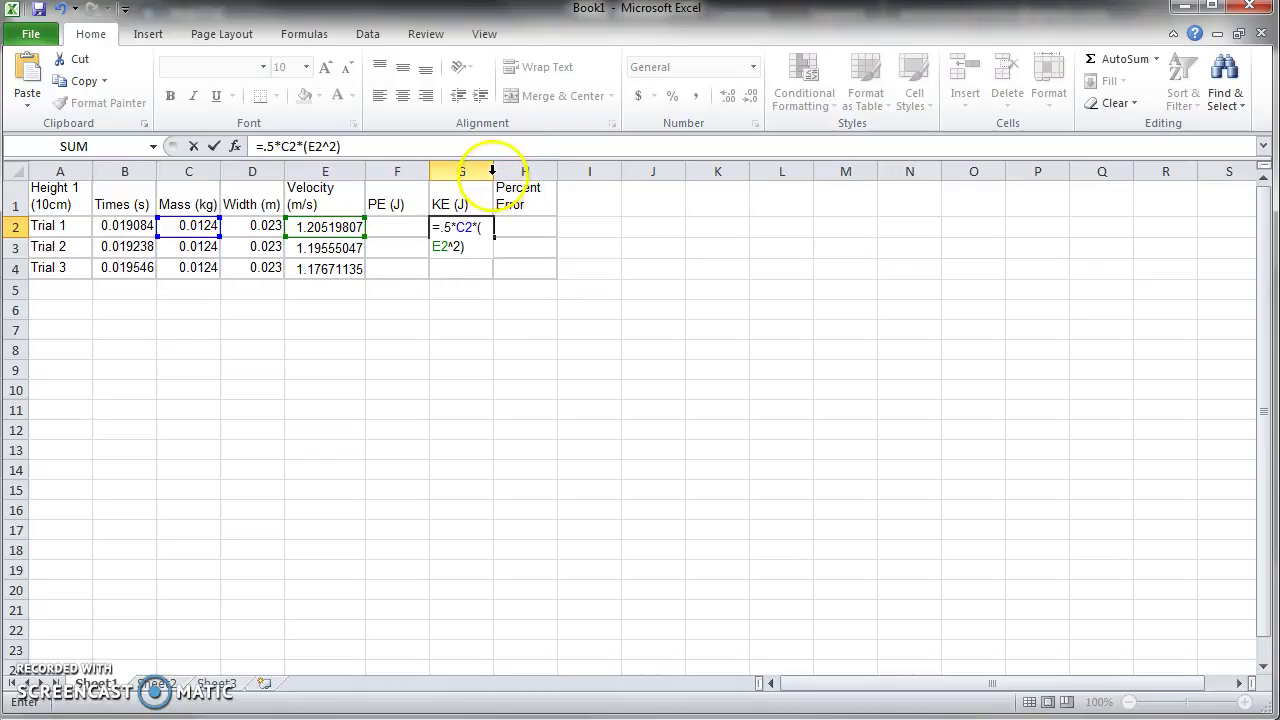
Widen the KE (J) column and fill the G2 formula down to G4
left_click_drag(491, 170, 522, 174)
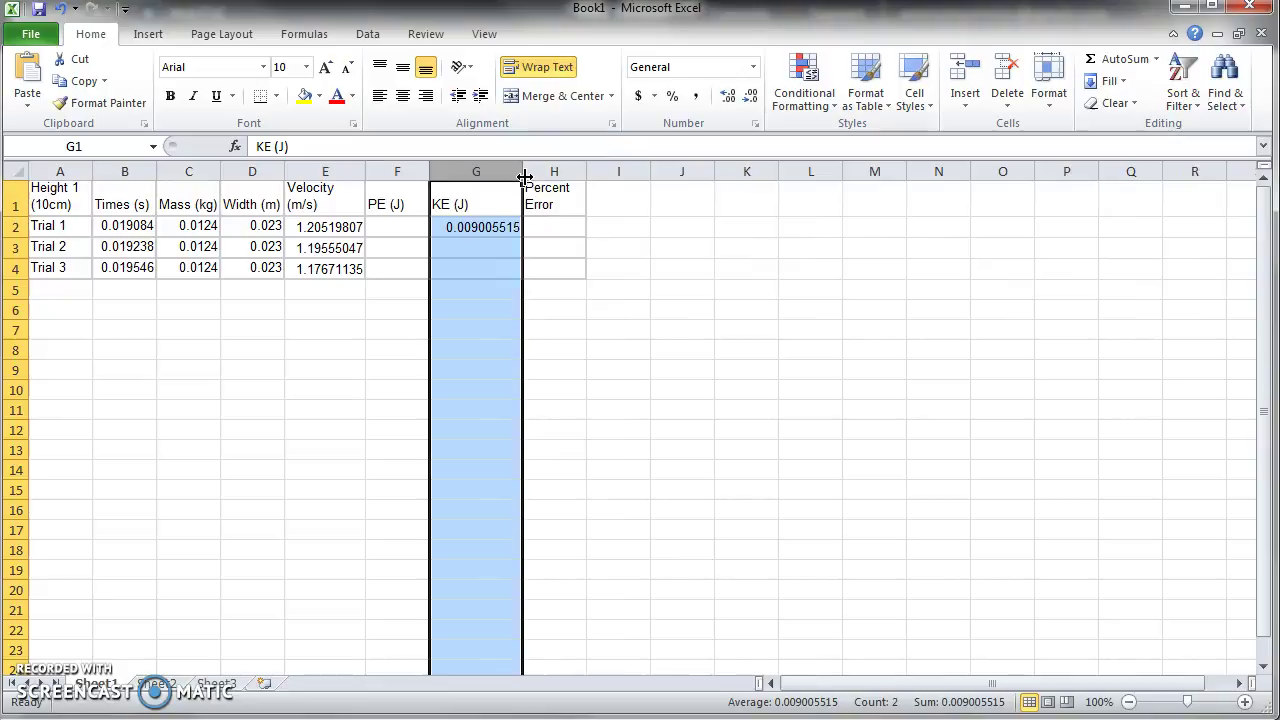
left_click(478, 228)
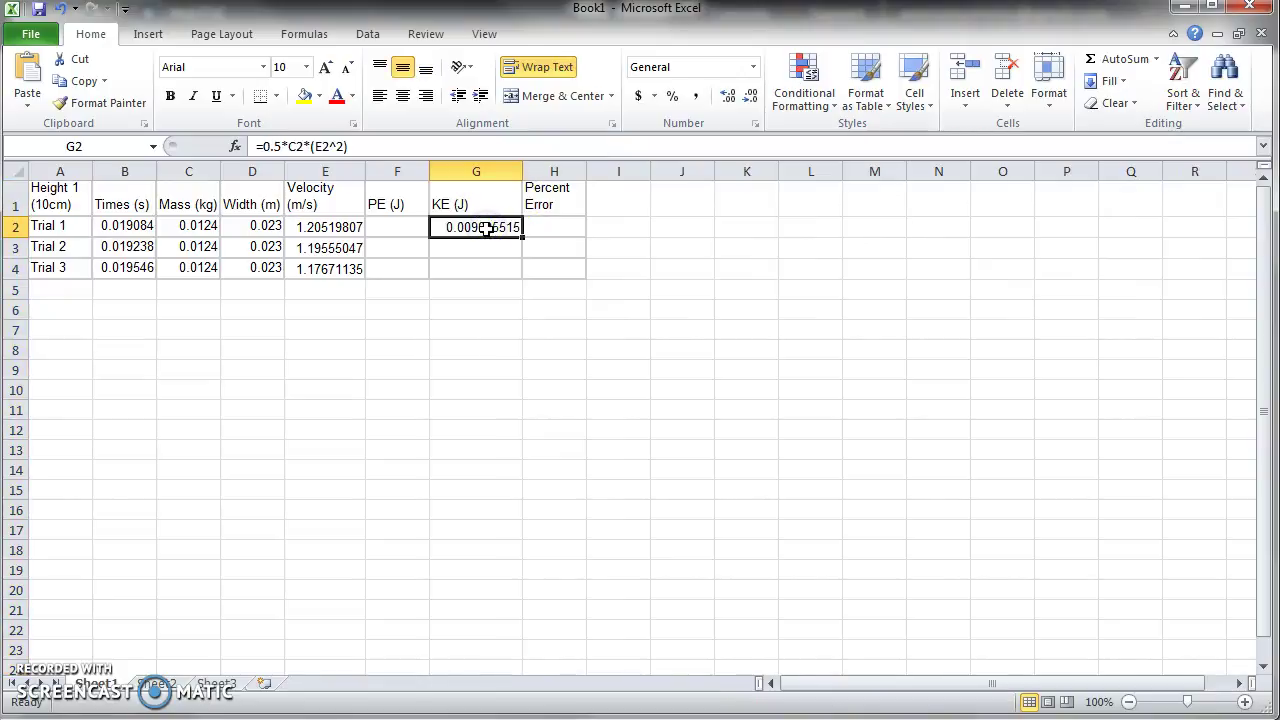
left_click_drag(519, 236, 526, 277)
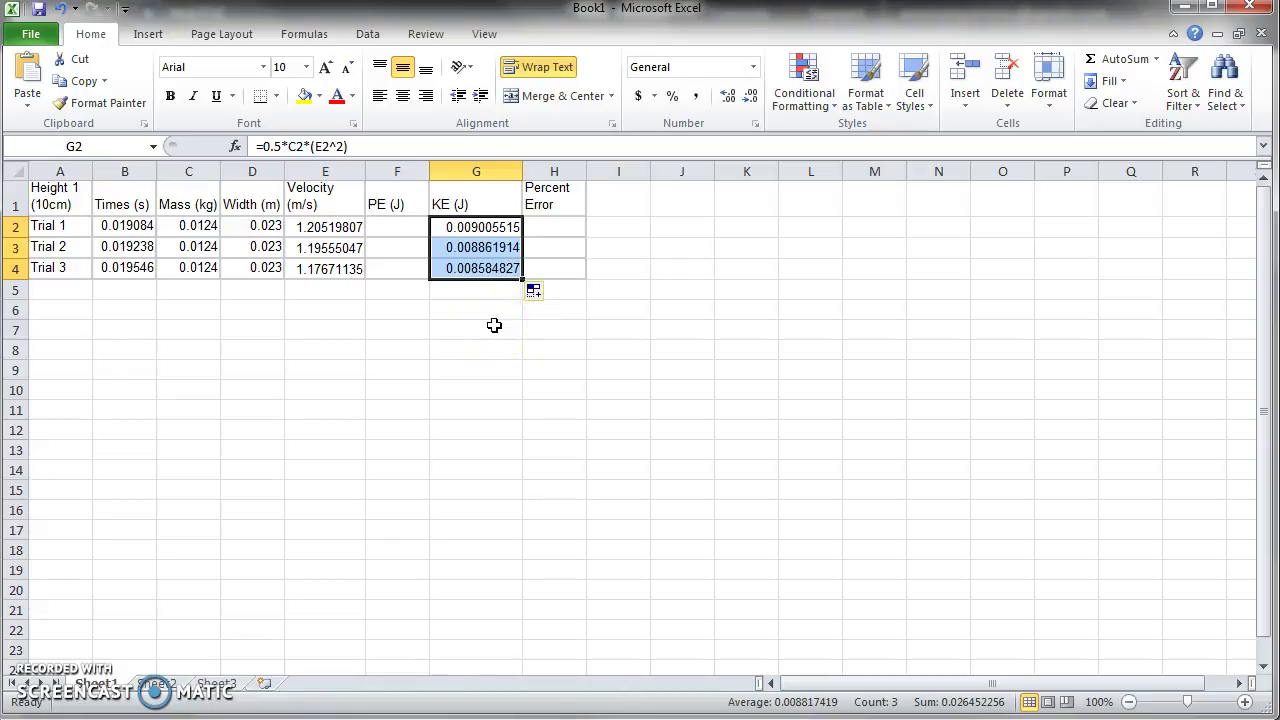
Enter the Trial 1 potential energy formula =C2*9.81*.1 in cell F2
left_click(413, 226)
left_click(378, 237)
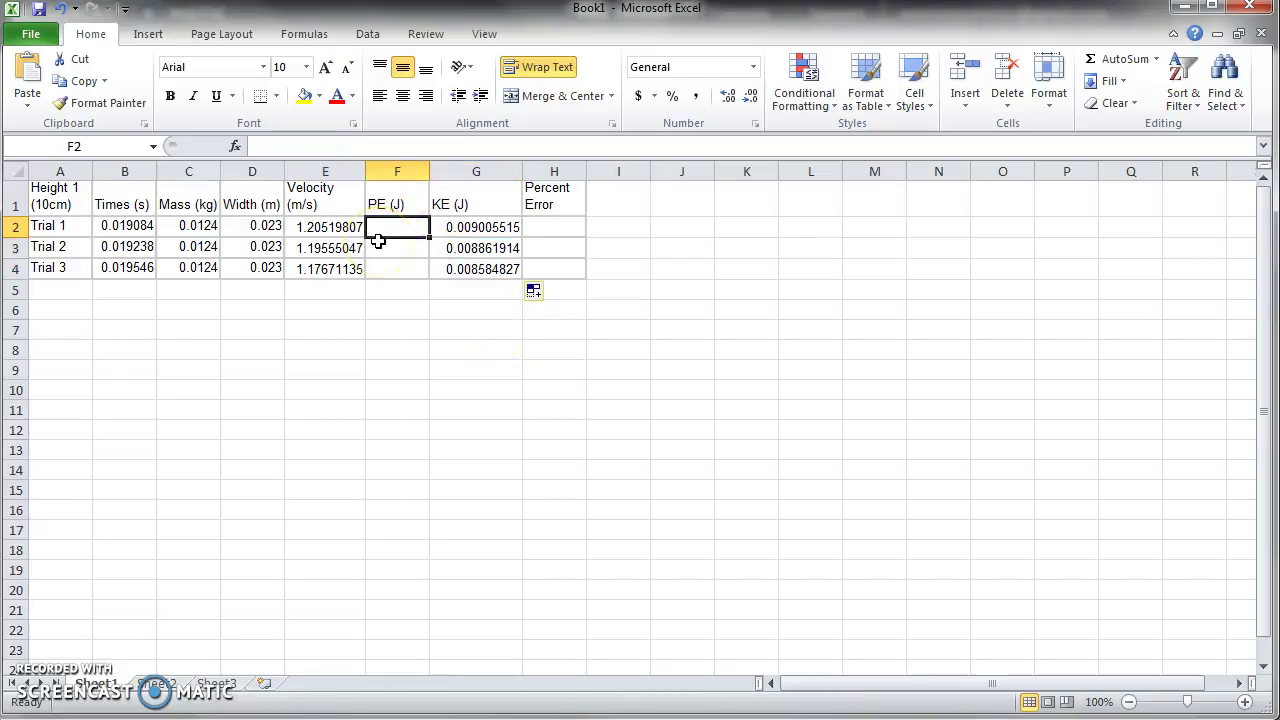
type("=")
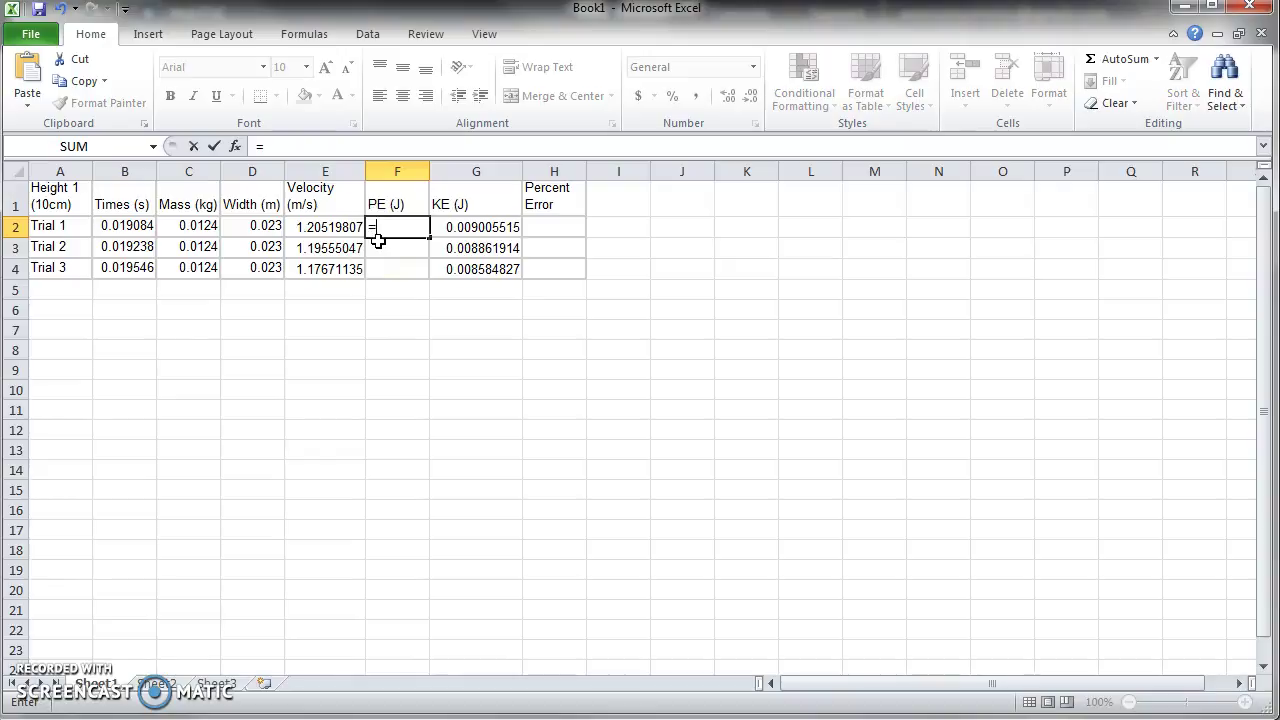
left_click(190, 226)
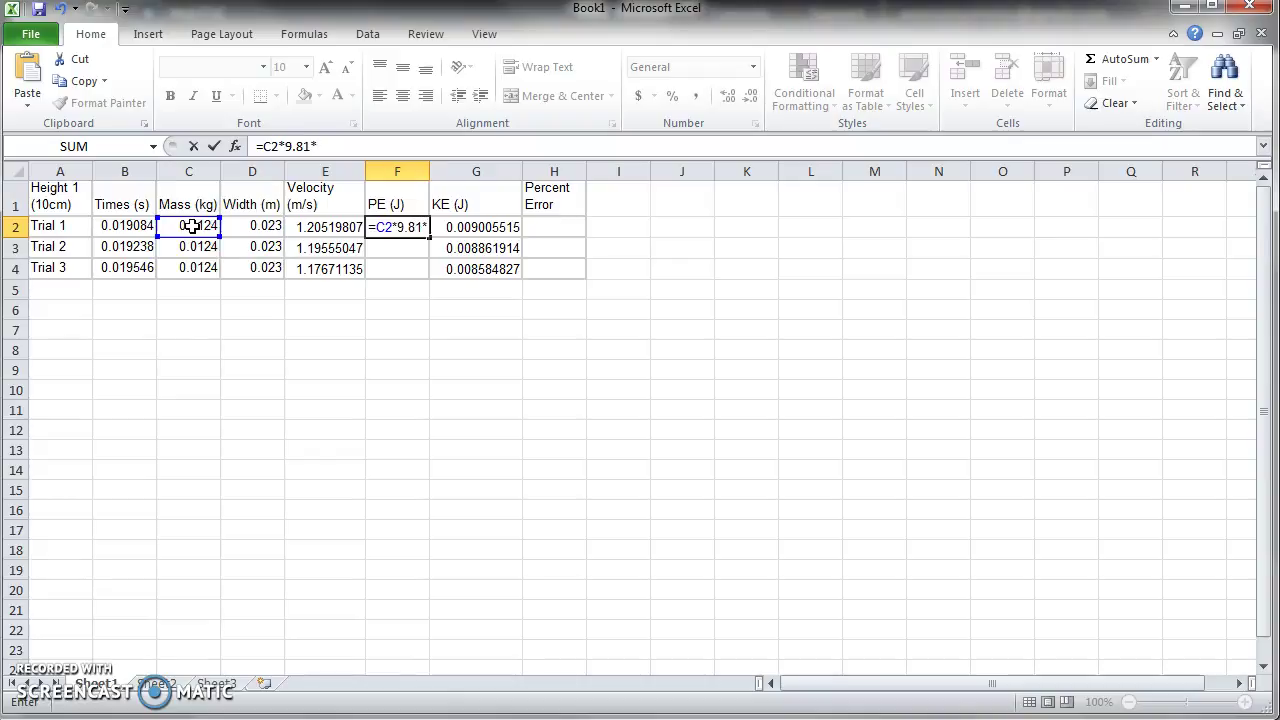
type("*9.81*.1")
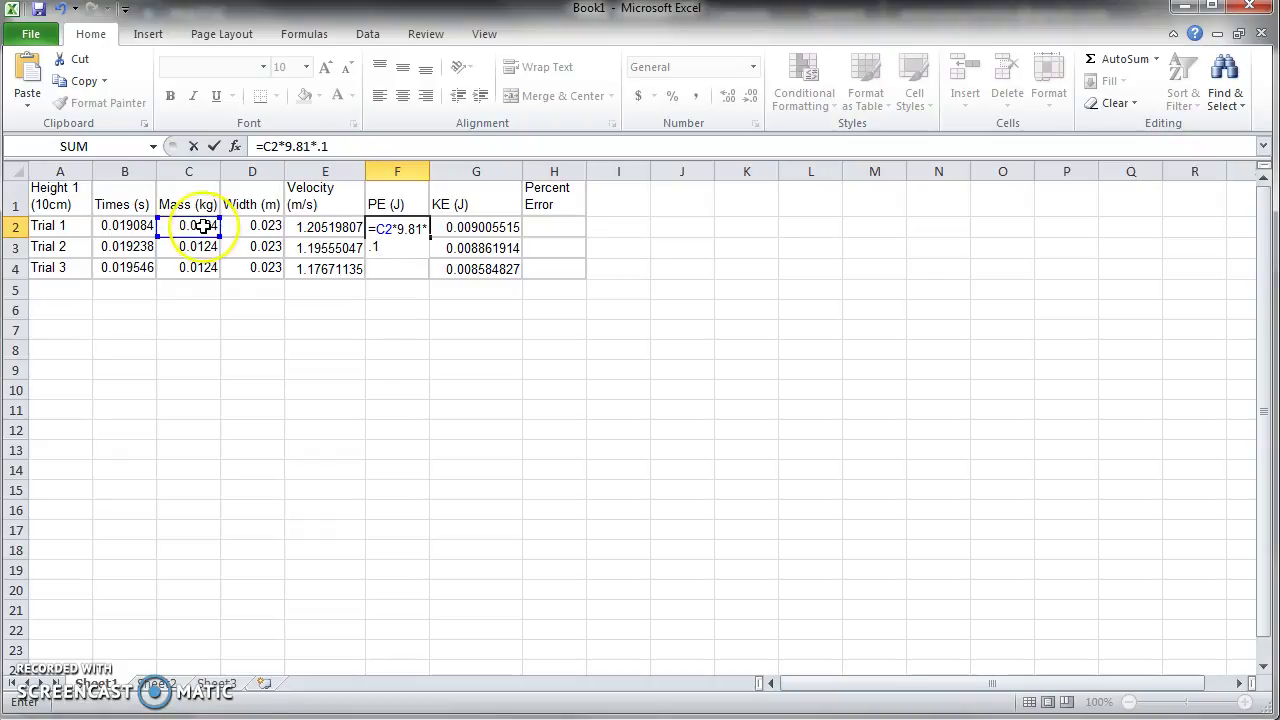
key("Return")
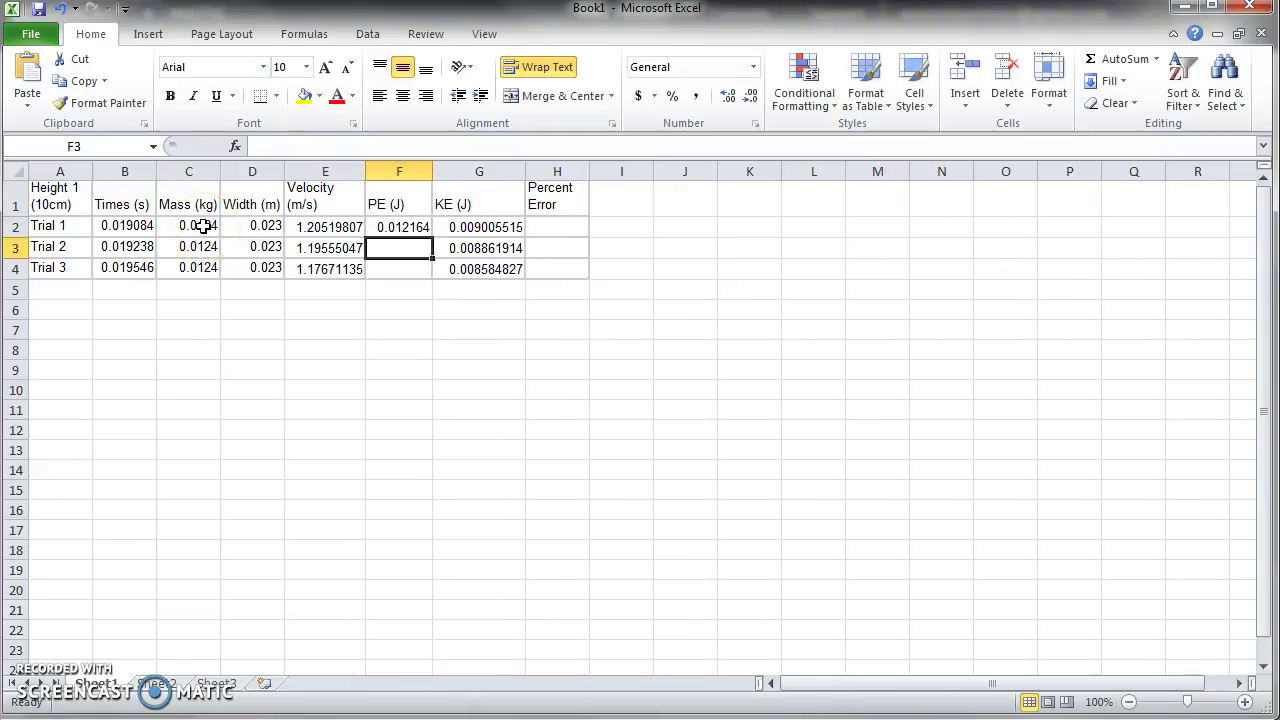
Fill the potential energy formula from F2 down to F4
left_click(408, 228)
left_click_drag(433, 238, 434, 275)
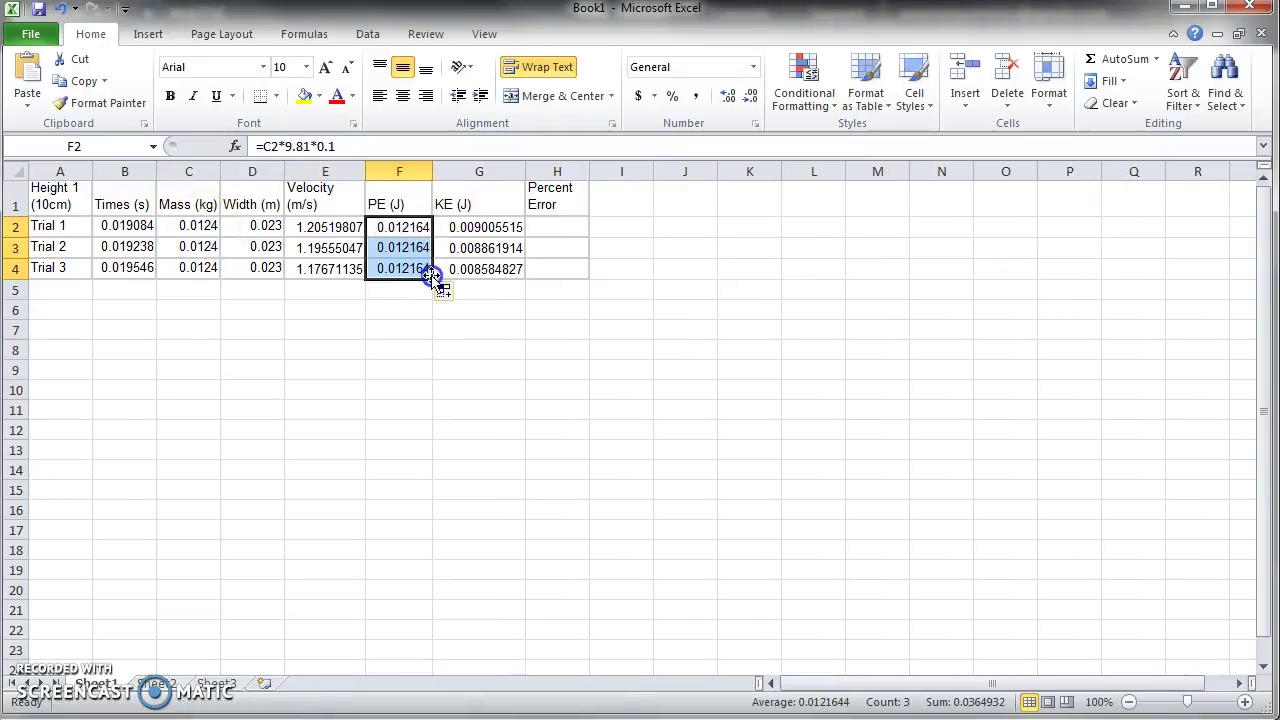
left_click(414, 328)
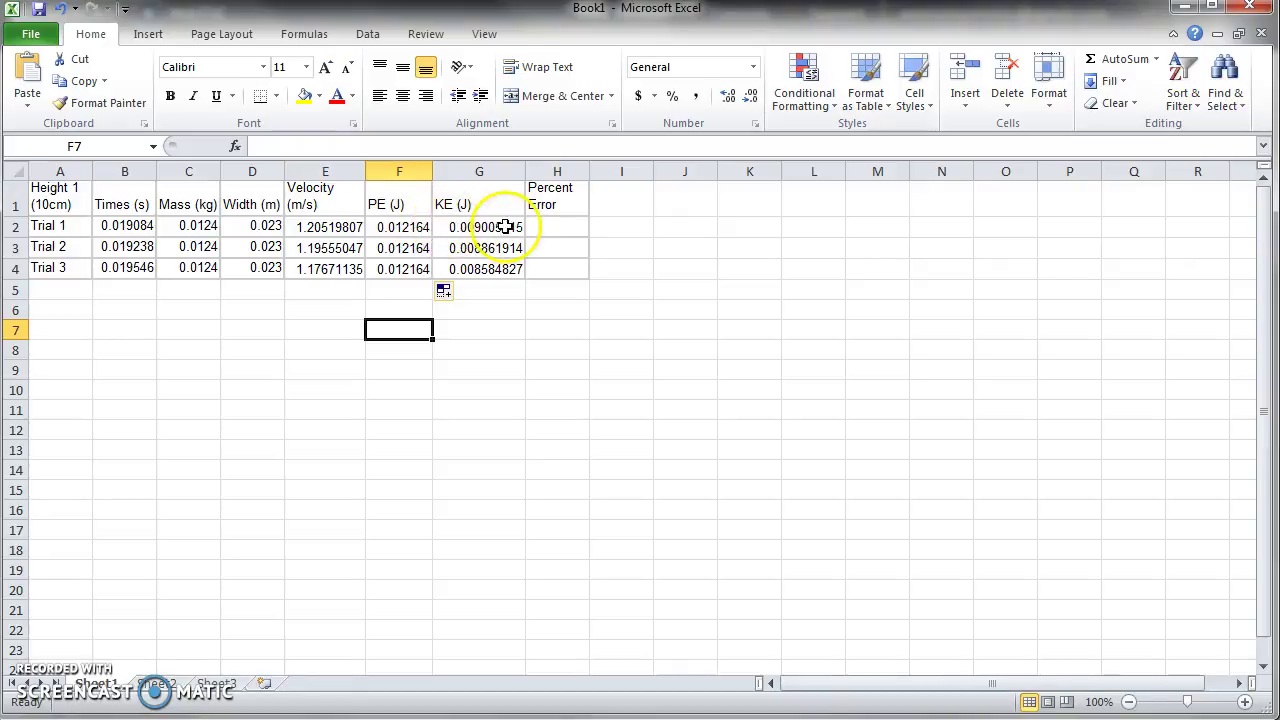
Enter the Trial 1 percent error formula =(F2-G2)/F2*100 in cell H2, comparing PE with KE
left_click(561, 226)
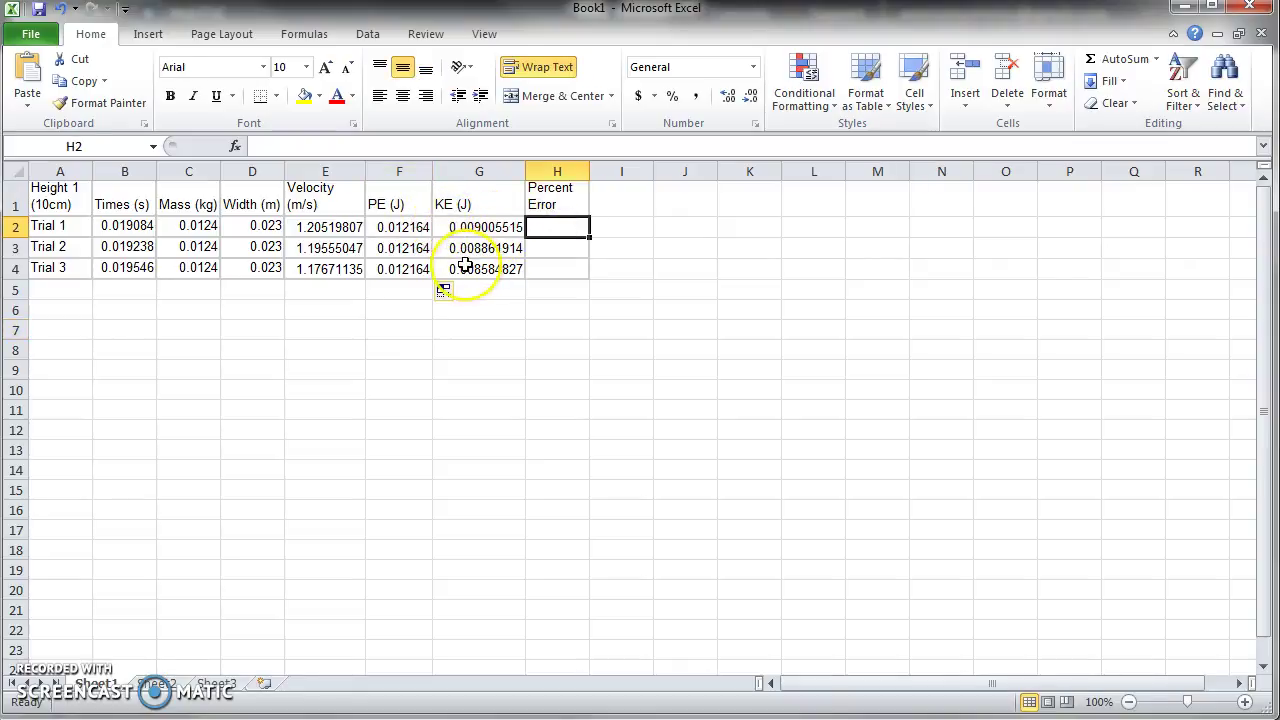
type("=(")
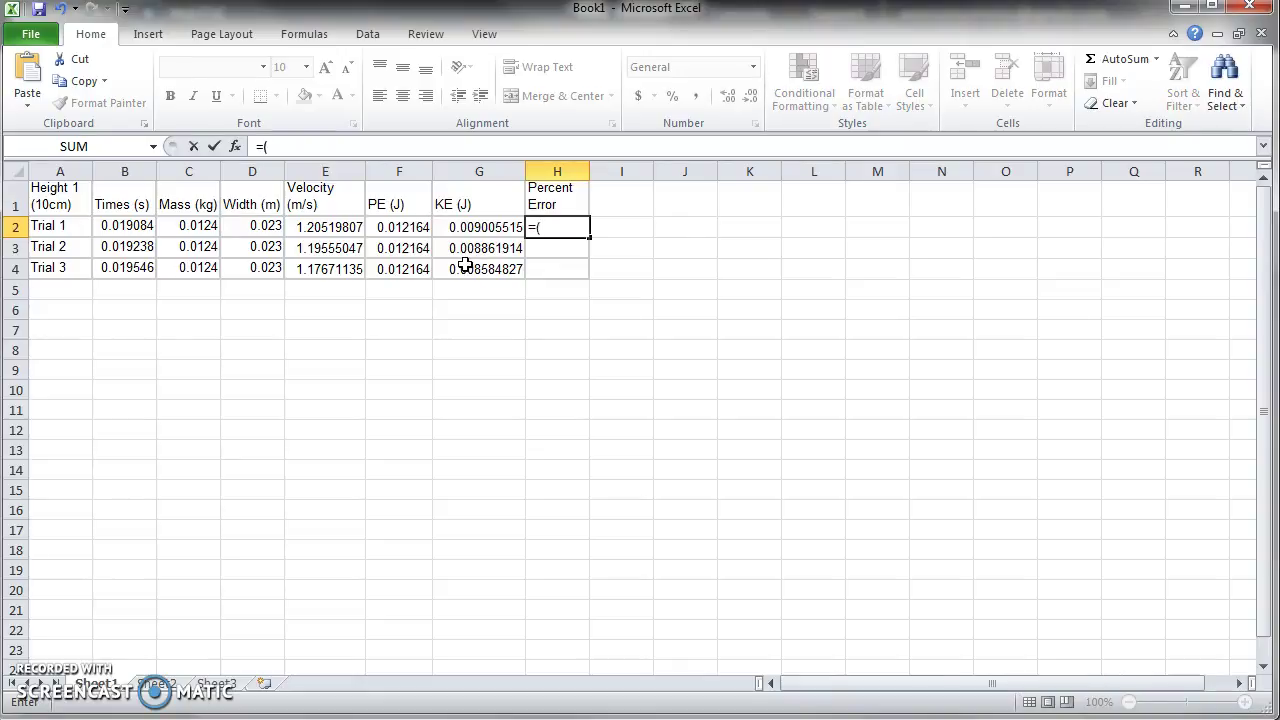
left_click(435, 250)
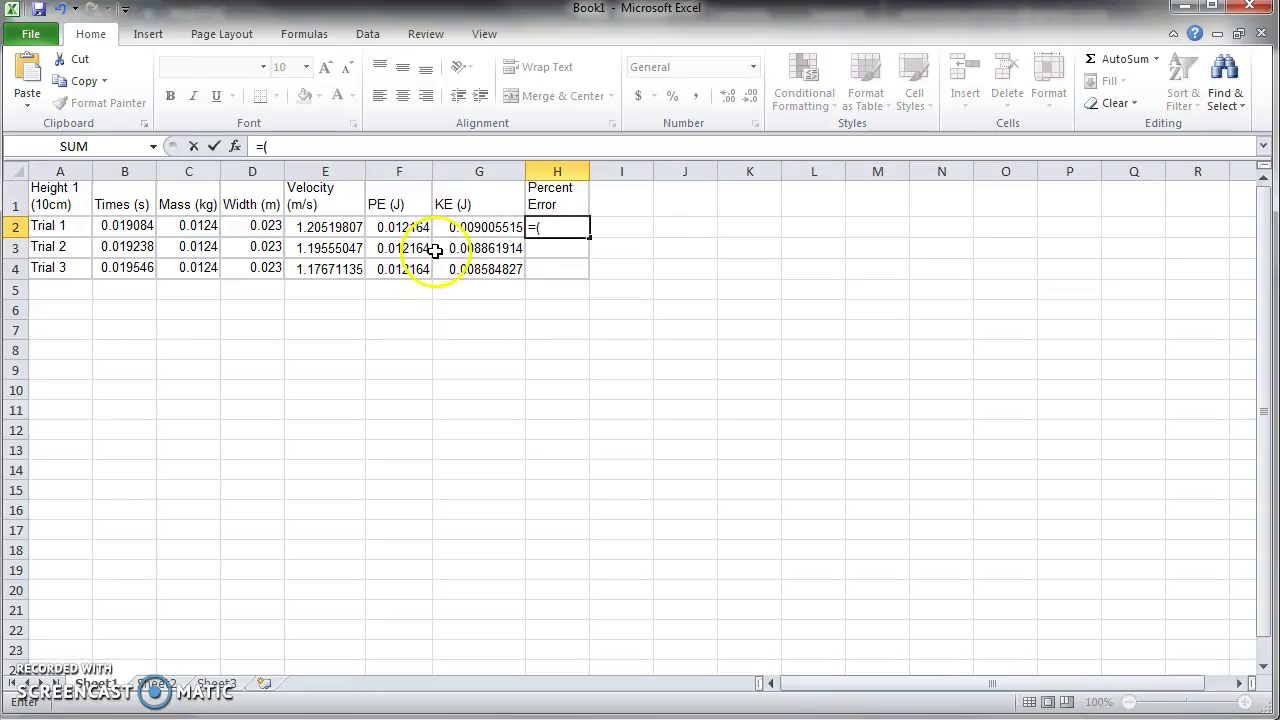
left_click(401, 227)
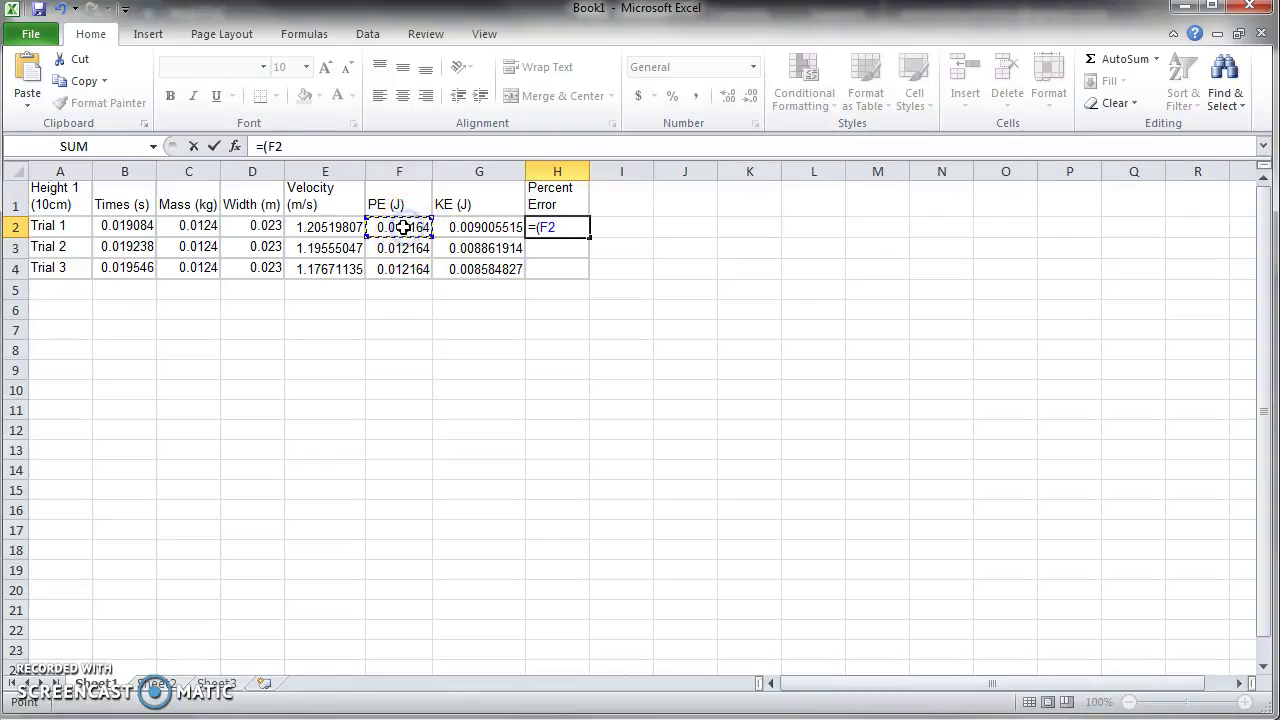
left_click(445, 228)
type(")/")
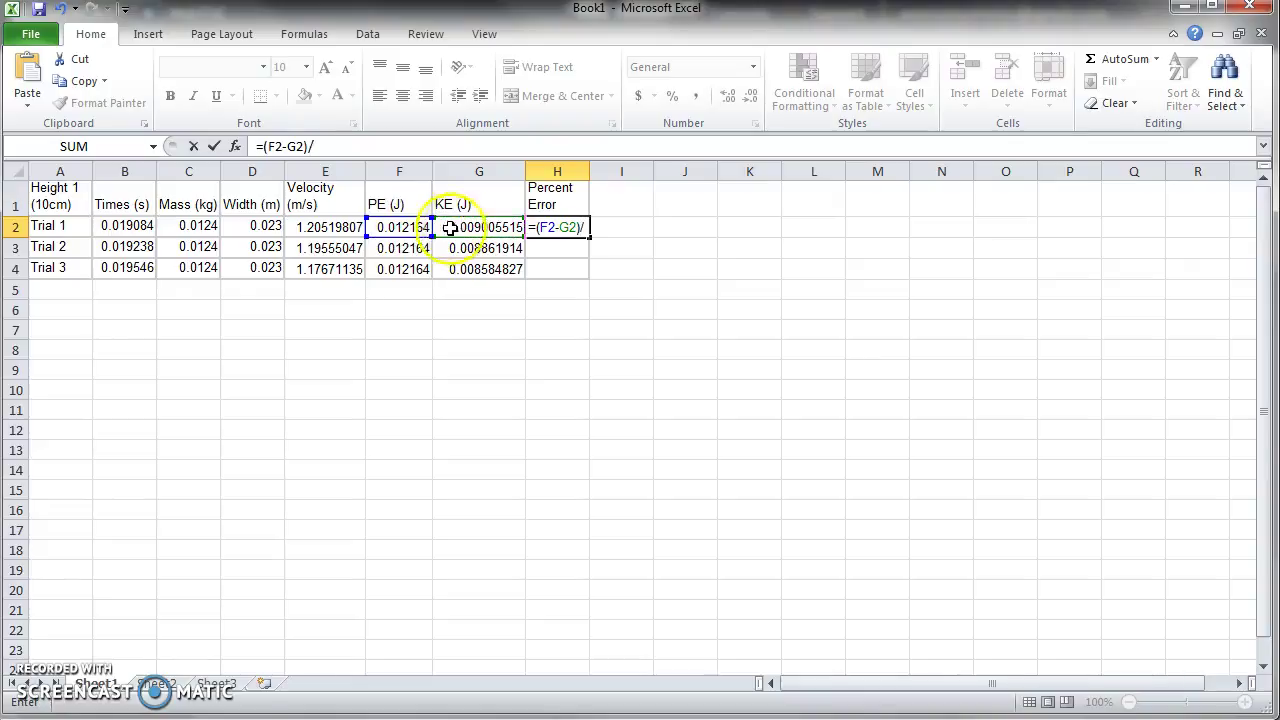
left_click(400, 228)
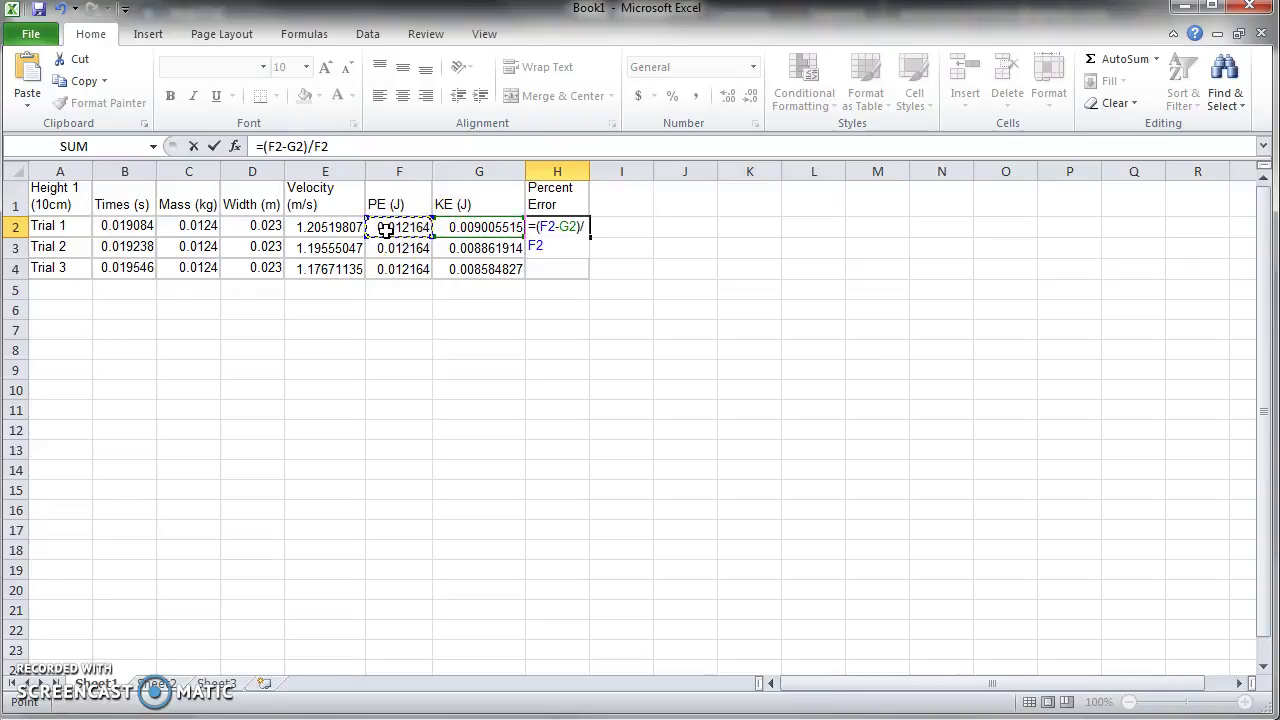
type("*100")
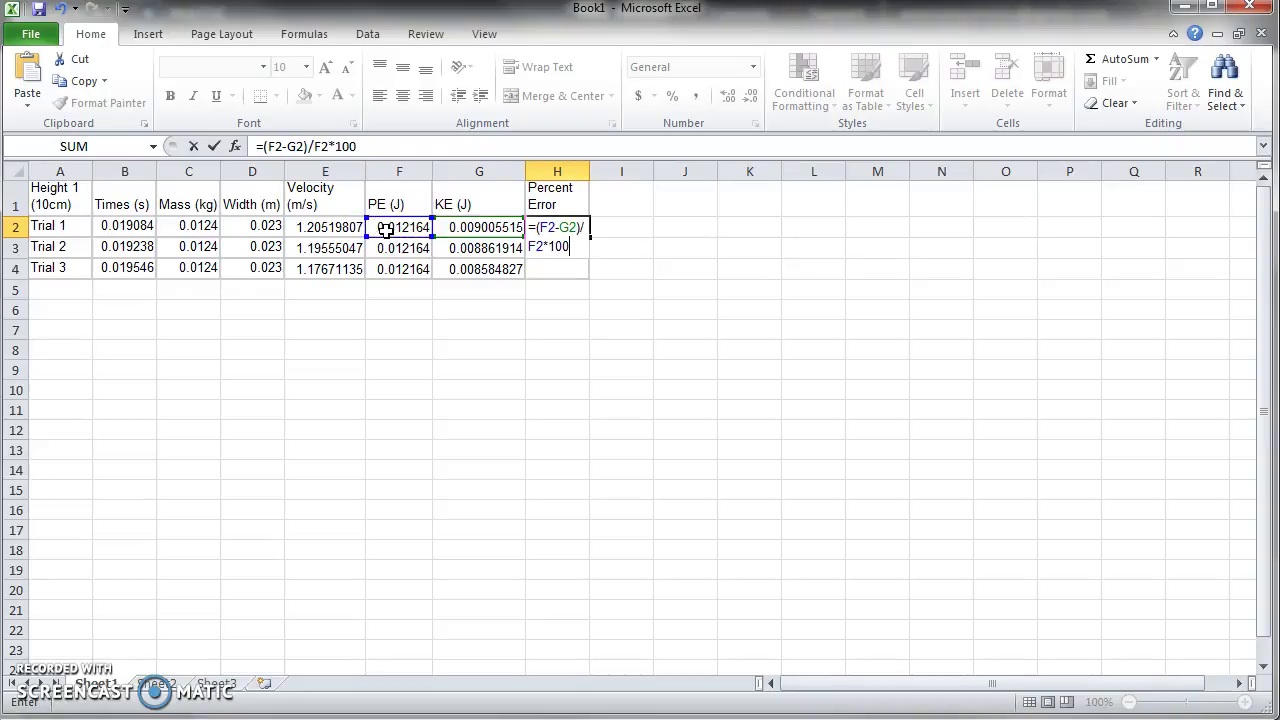
key("Return")
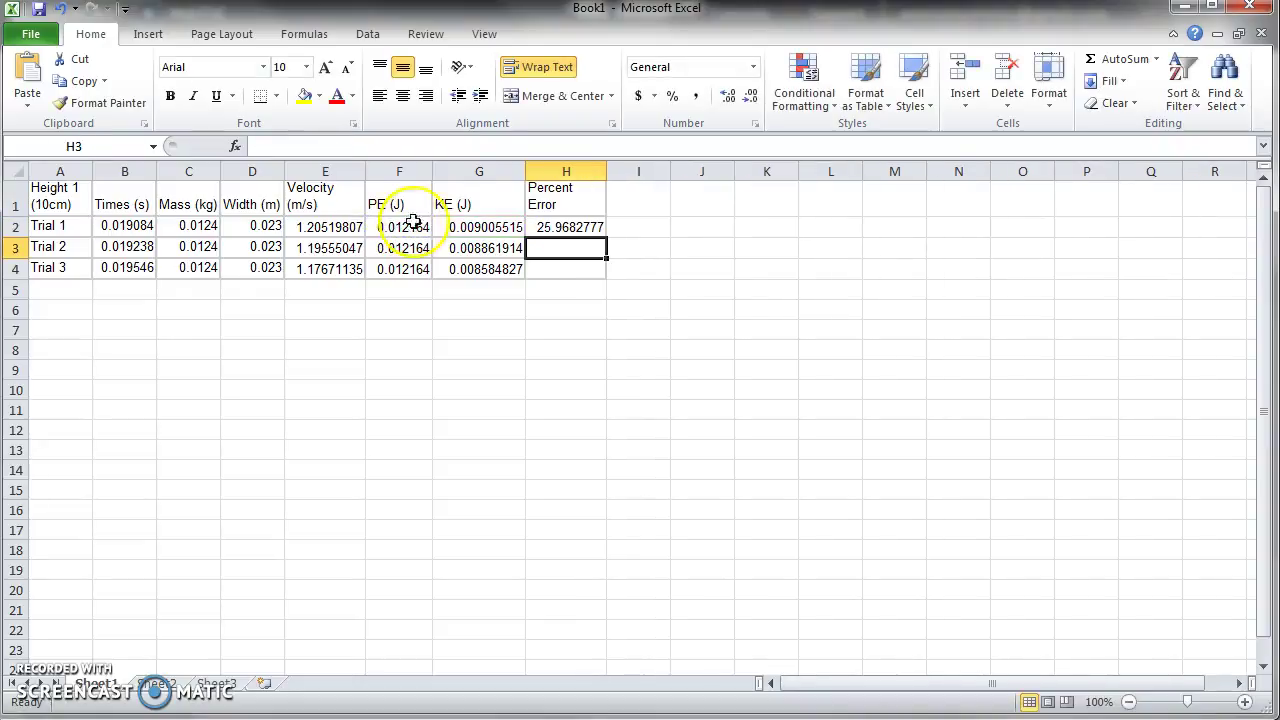
Fill the percent error formula from H2 down to H4 and select the empty cell H5 below
left_click(545, 228)
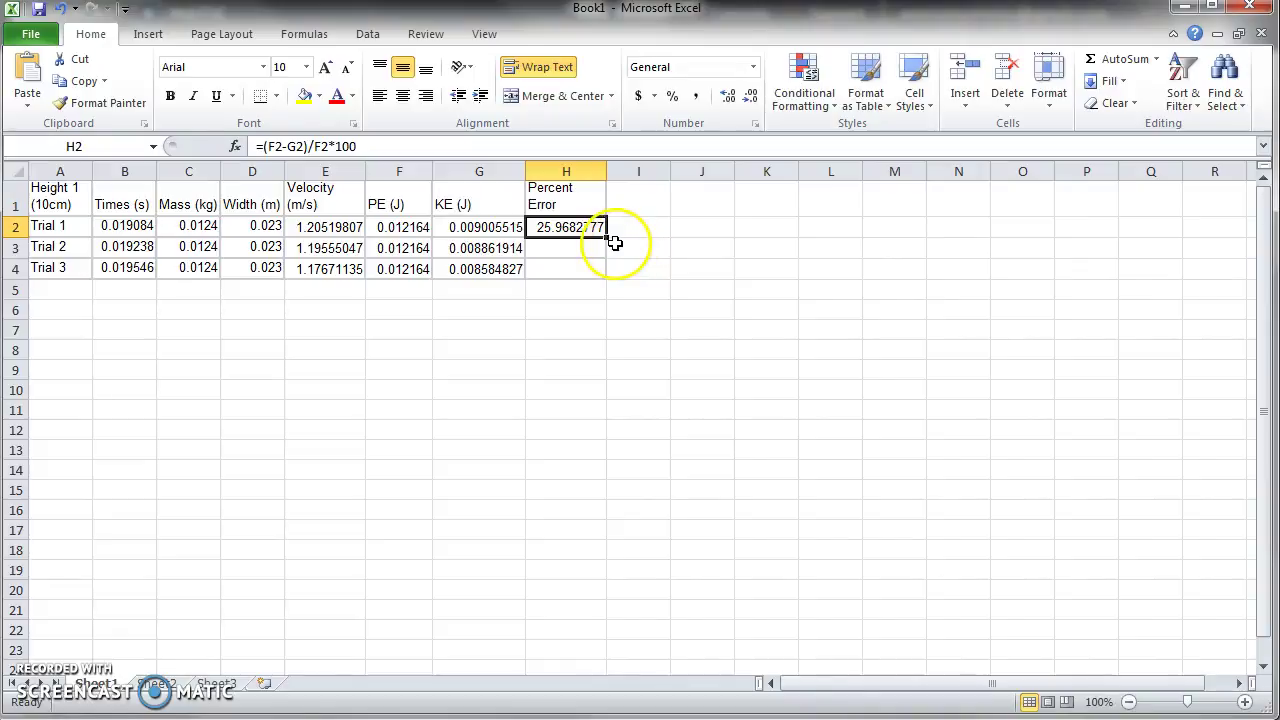
left_click_drag(609, 240, 600, 274)
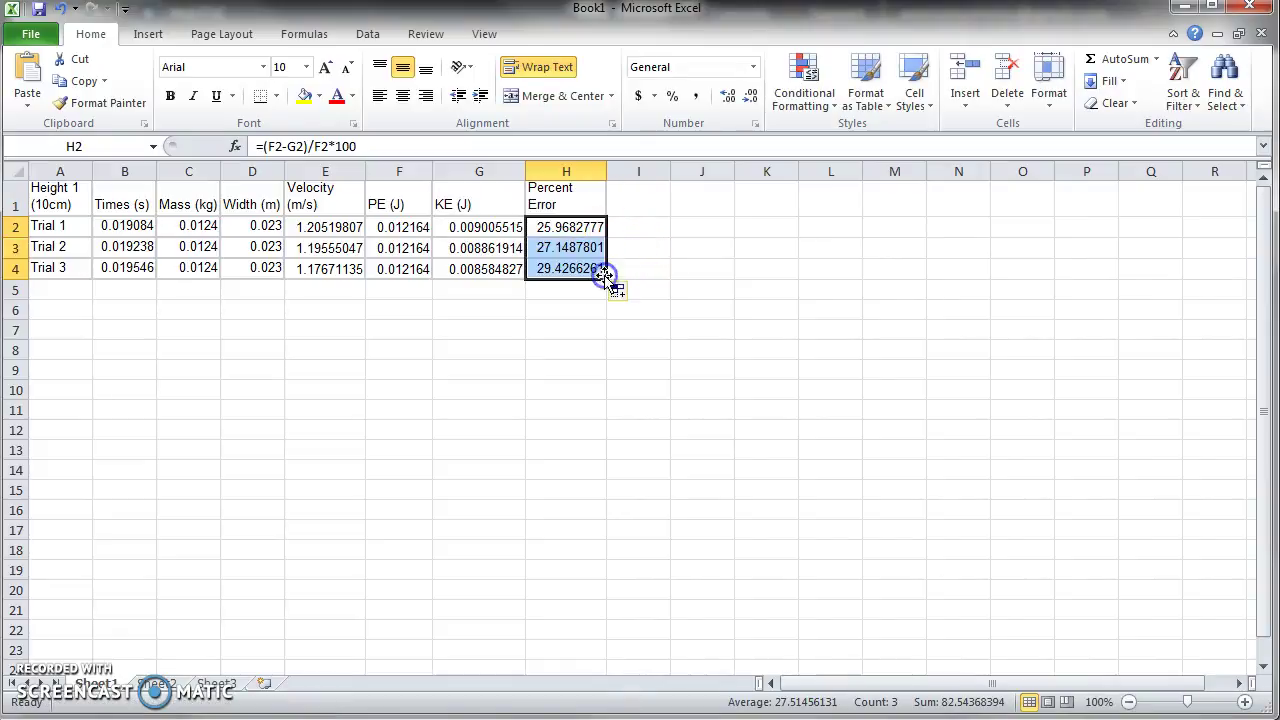
left_click(558, 298)
left_click(556, 291)
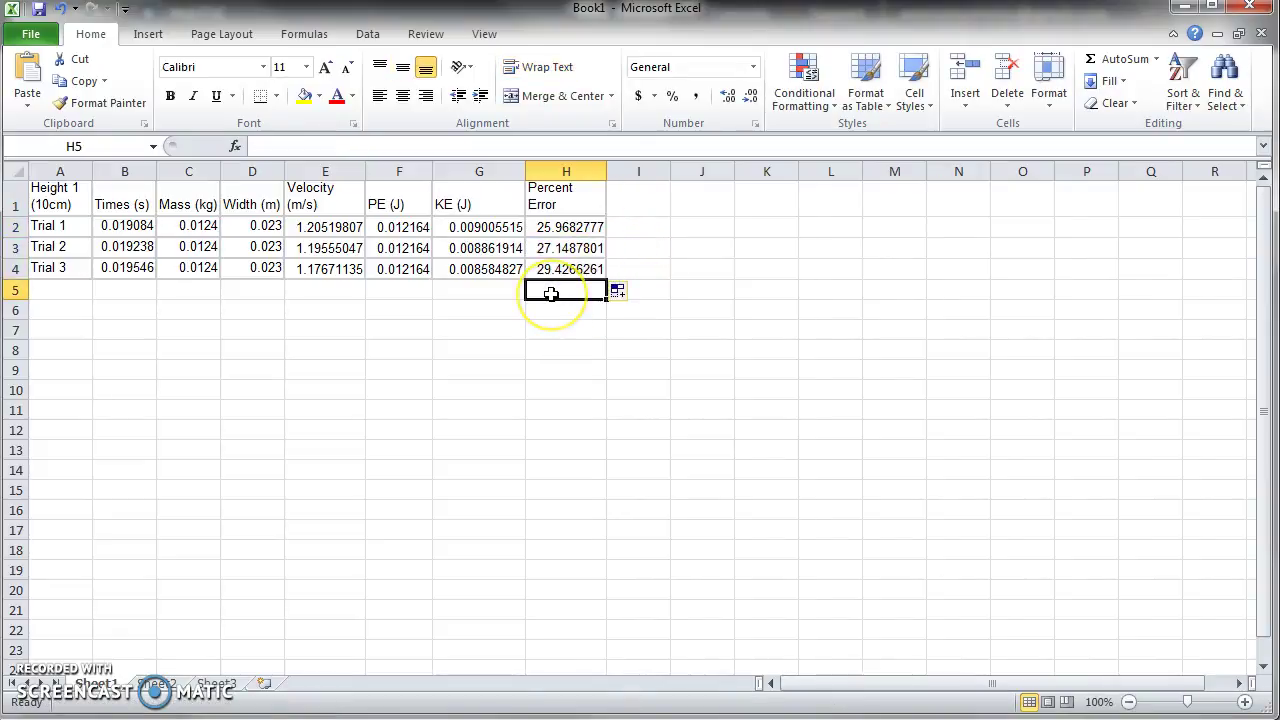
left_click(553, 284)
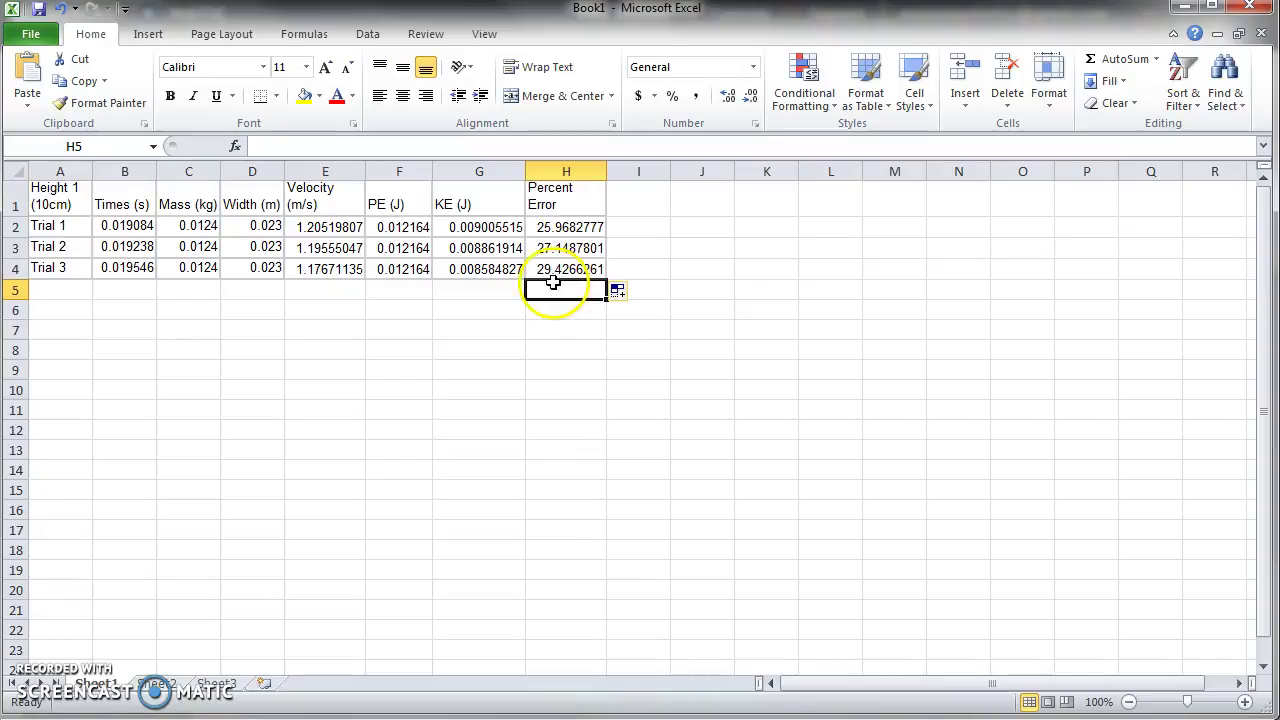